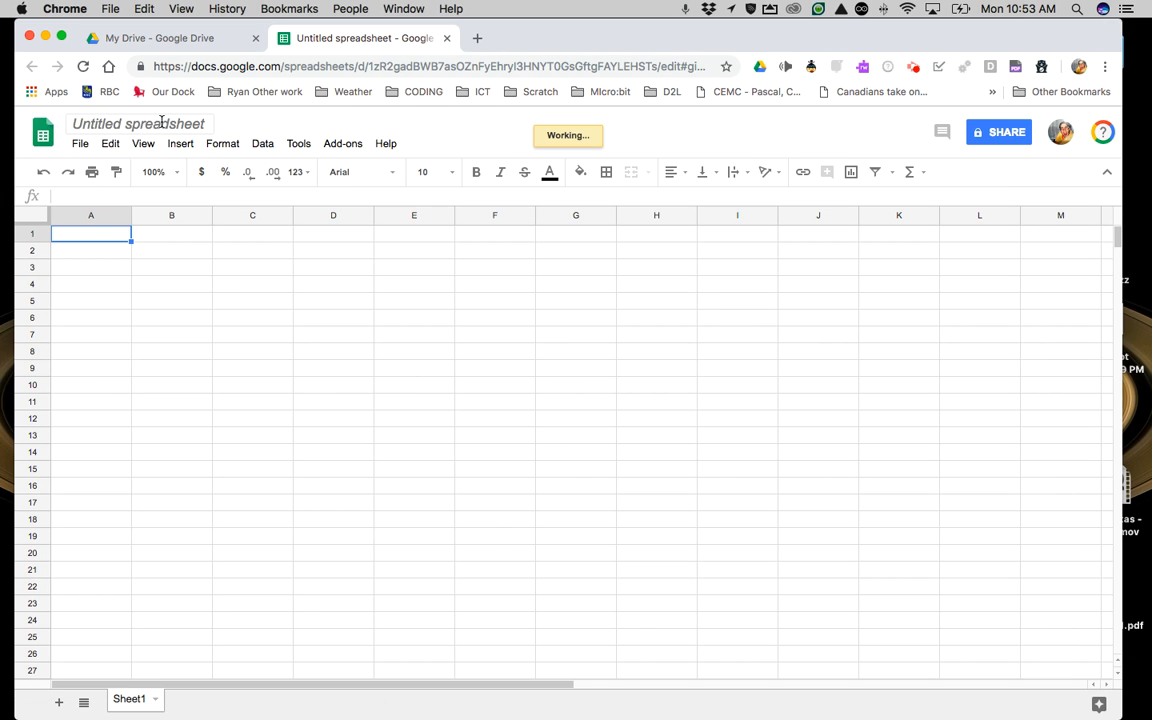
Step: Rename the untitled spreadsheet as "Google Sheets Video Sample"
click(162, 122)
double_click(162, 122)
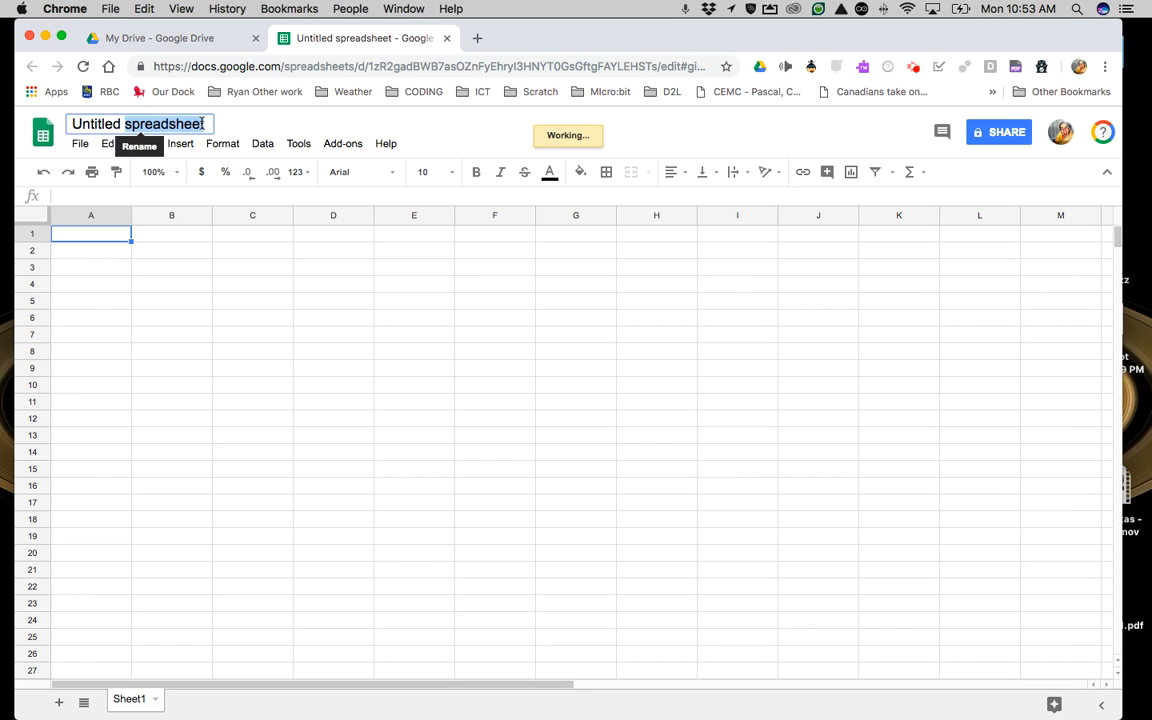
drag(203, 121, 54, 117)
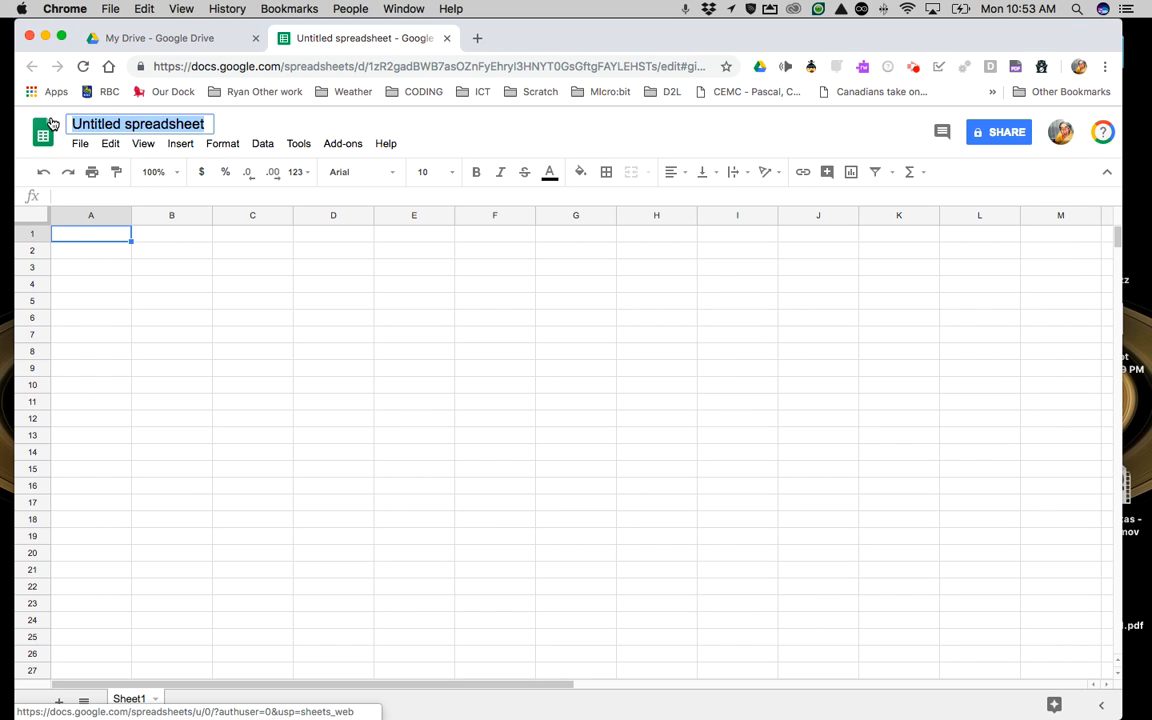
text(S)
key(BackSpace)
text(Google Shhe)
key(BackSpace)
key(BackSpace)
text(eets Video Sample)
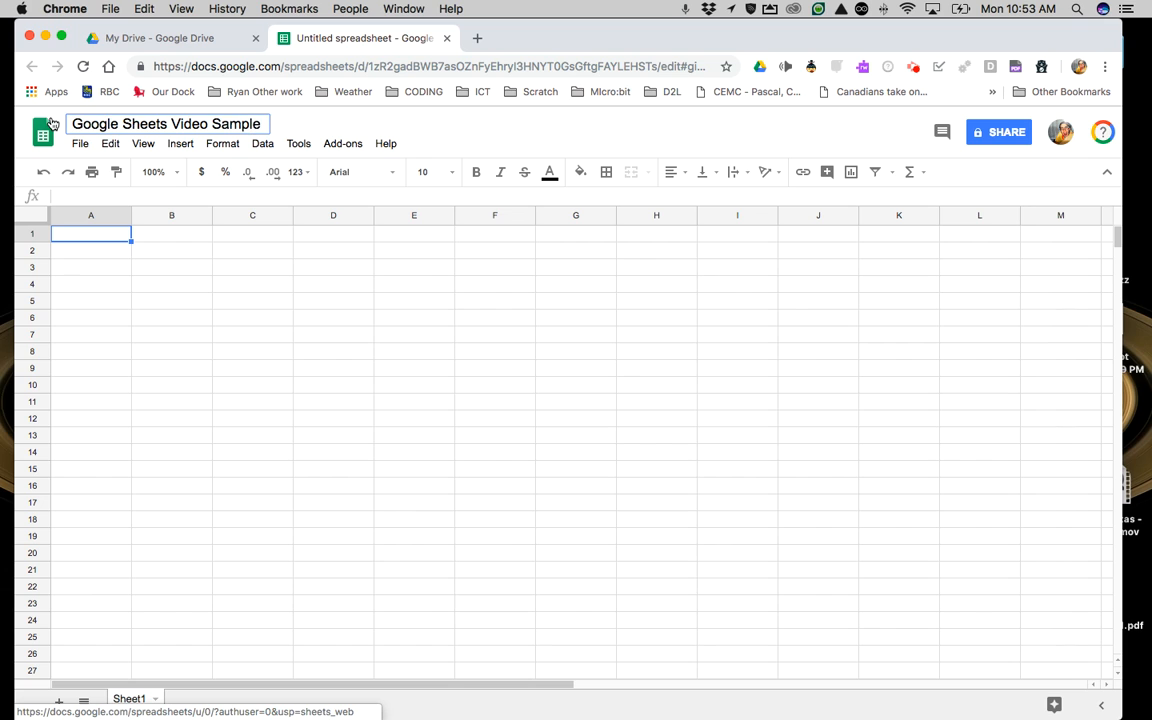
click(198, 438)
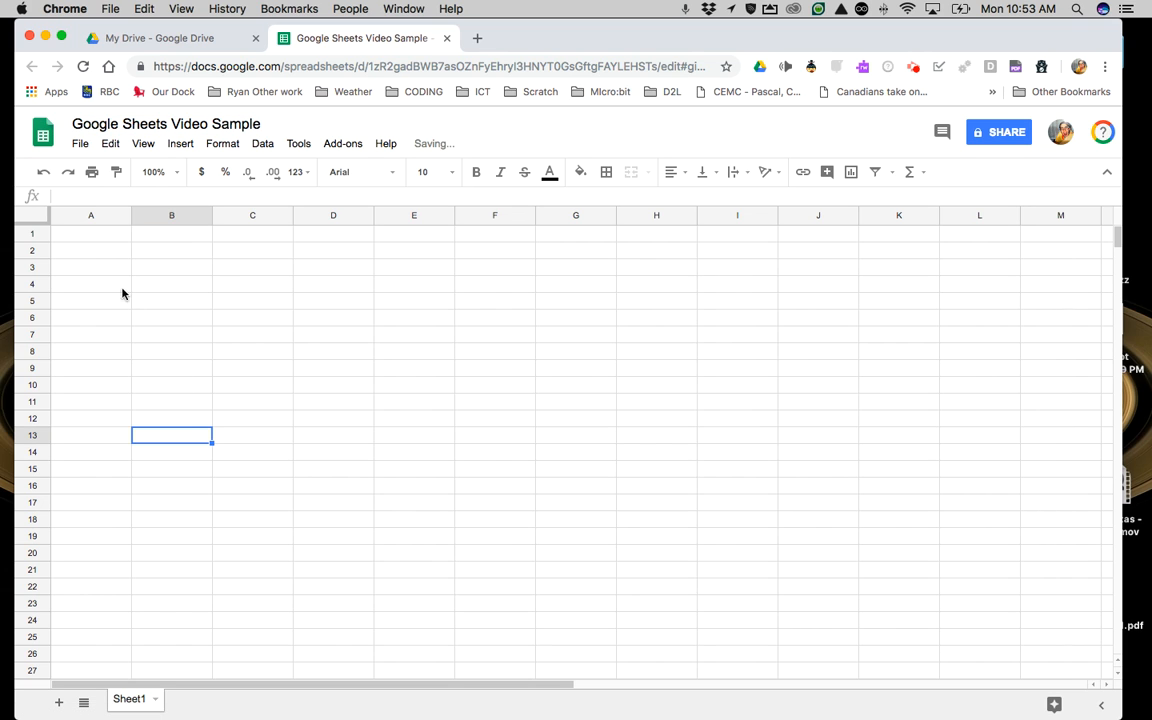
Step: Enter the numbers 345, 35, 6 and 890 in cells A1 to A4
click(101, 240)
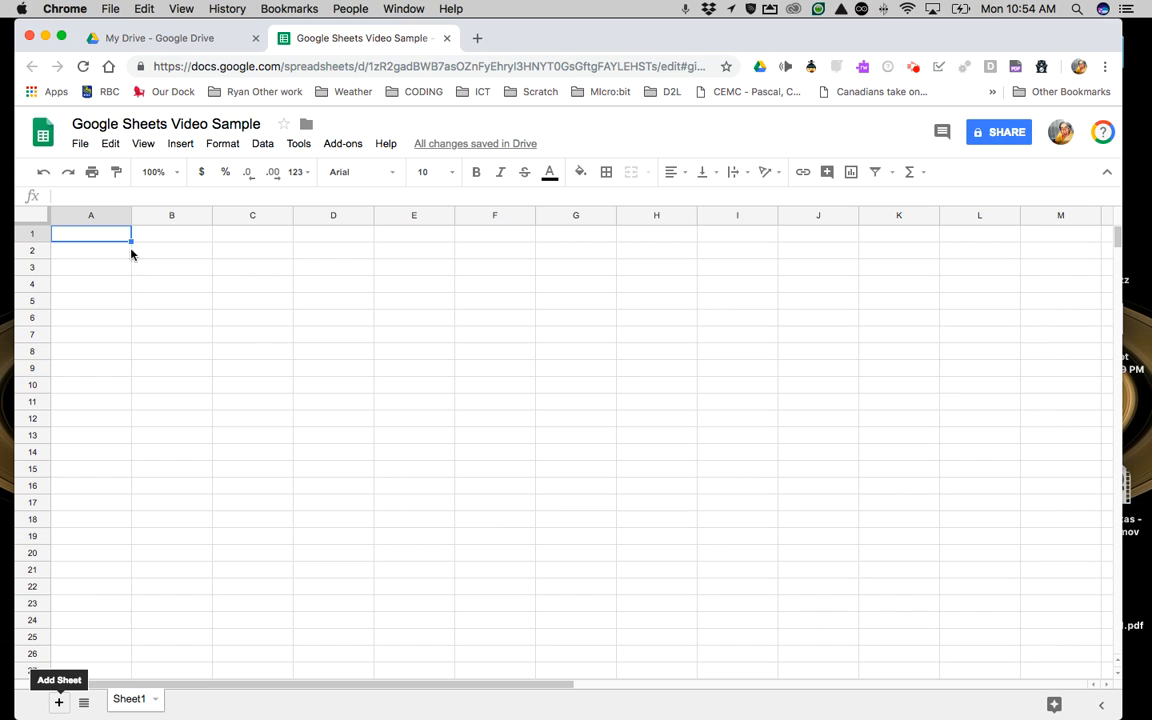
text(345)
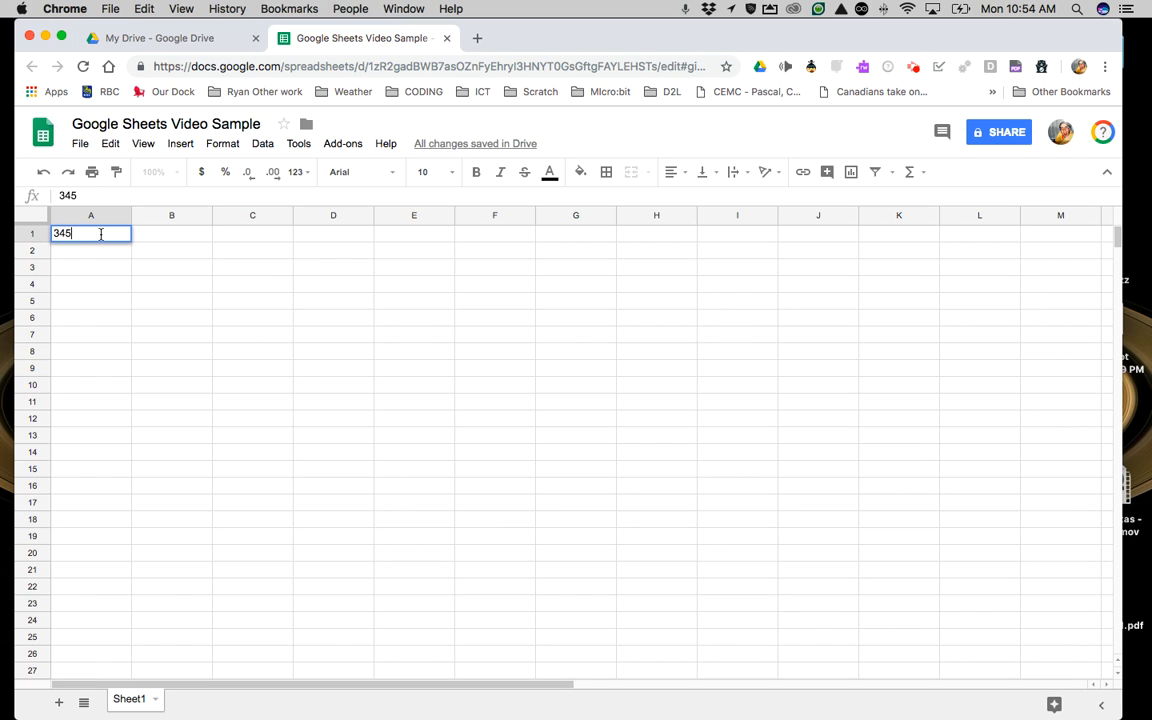
key(Return)
text(34)
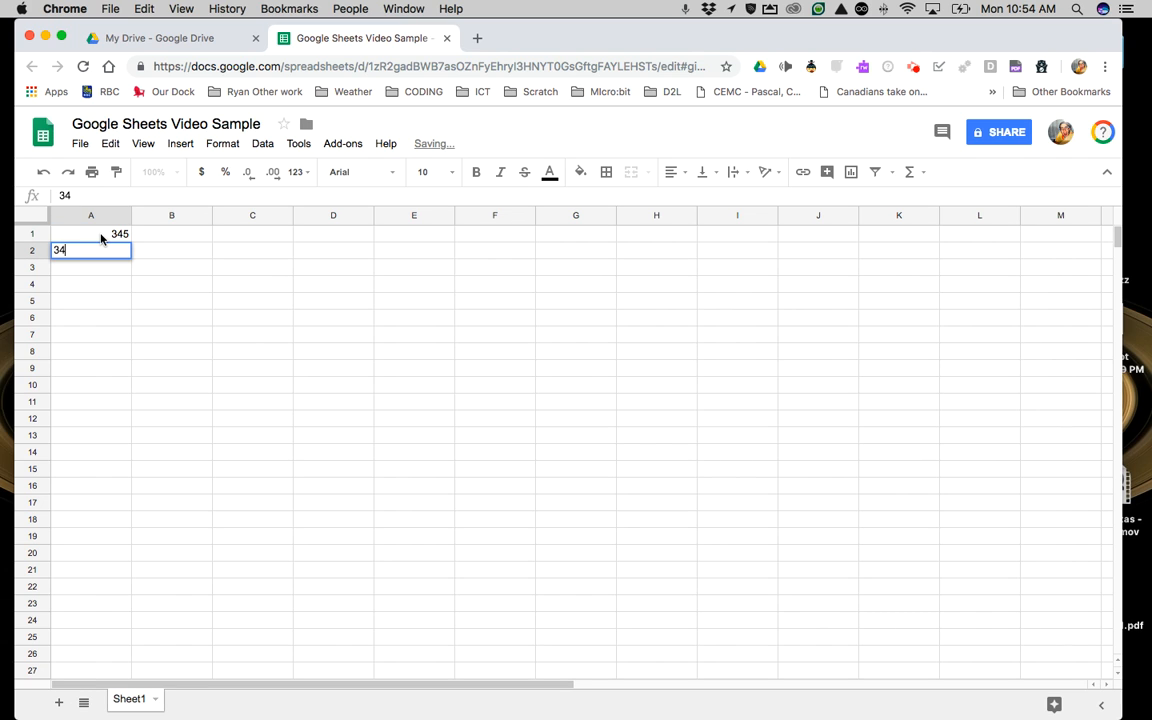
key(BackSpace)
text(5)
key(Return)
text(6)
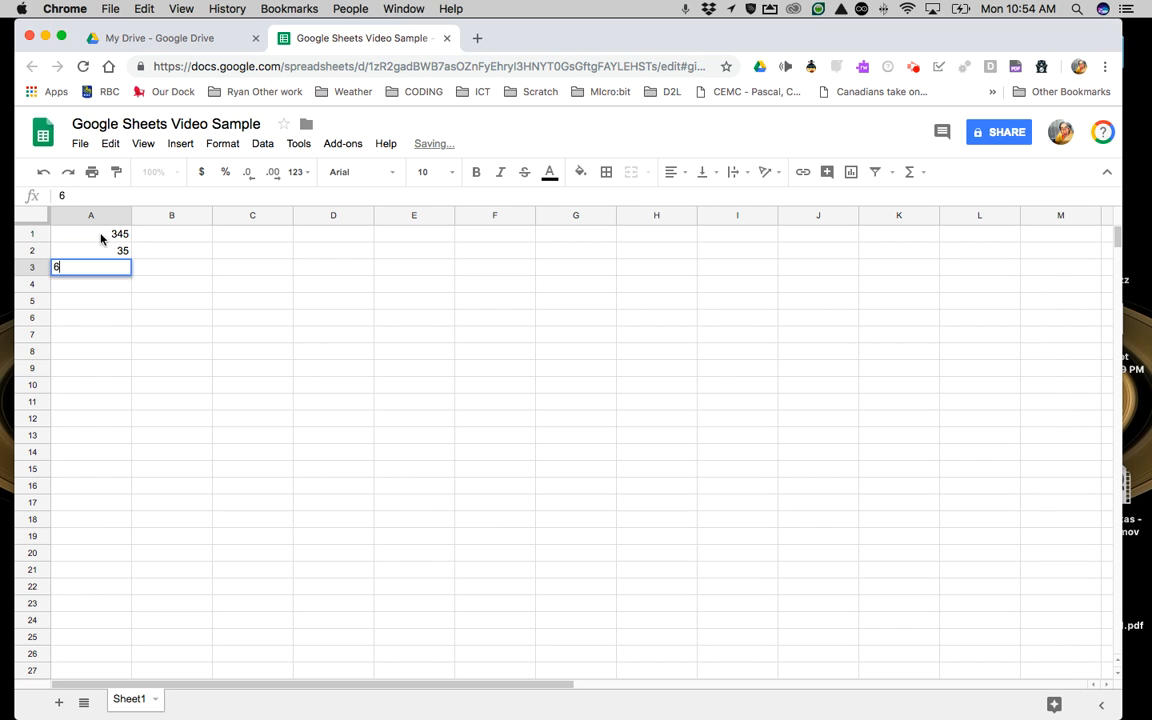
key(Return)
text(890)
key(Return)
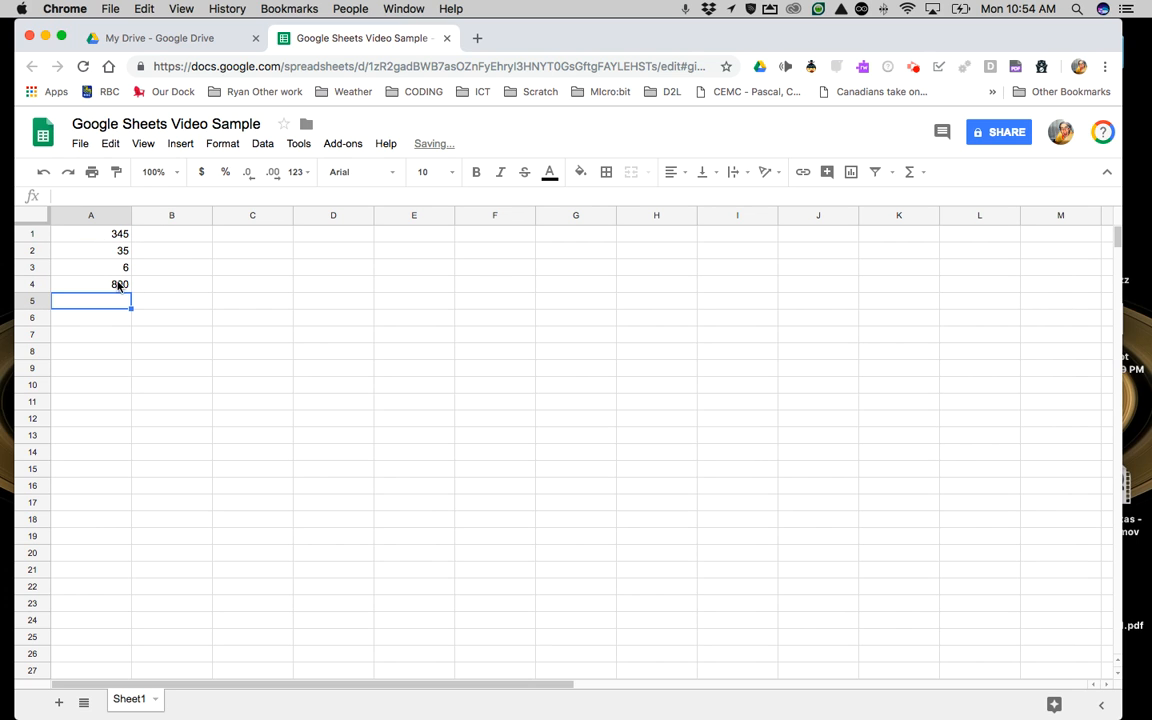
Step: Enter the sample texts asd, sdkfj, lsdfj and sdlfj in cells B1 to B4
click(174, 239)
text(asd)
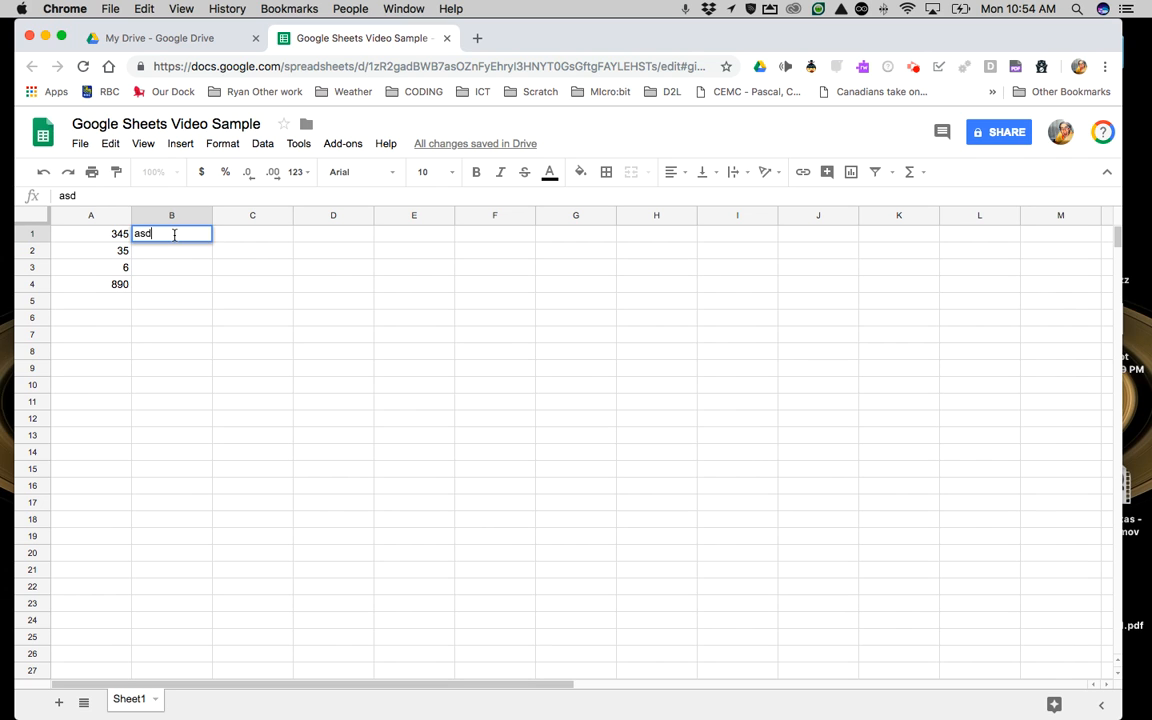
key(Return)
text(sdkfj)
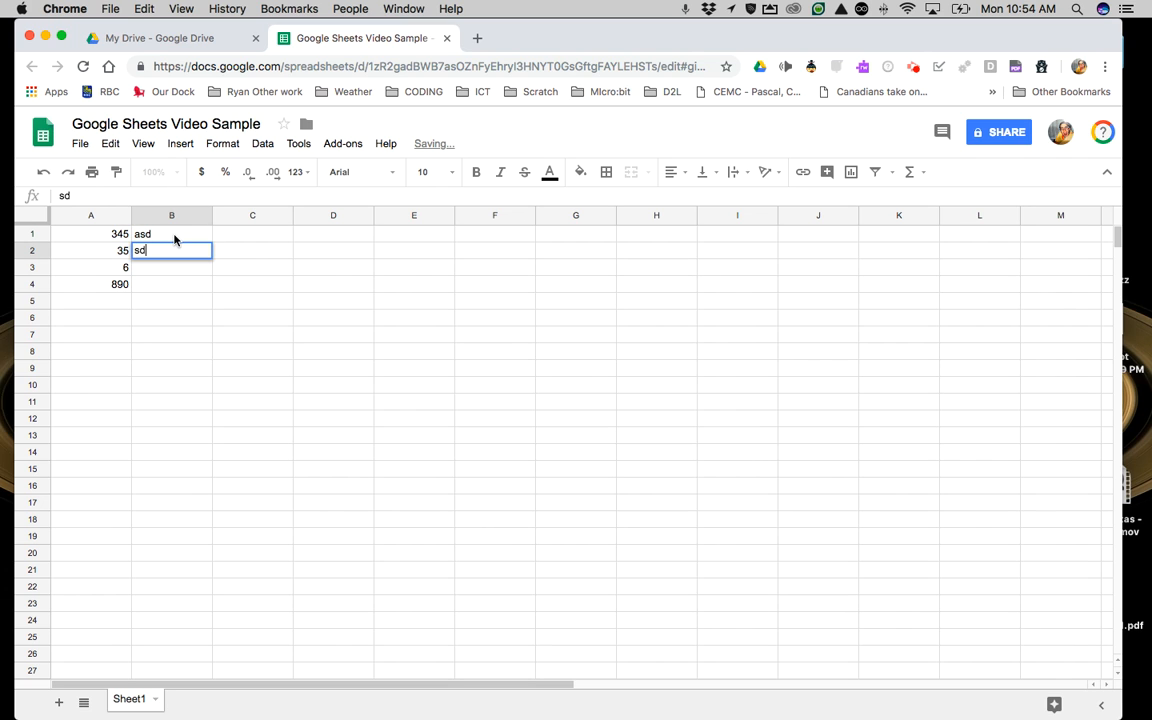
key(Return)
text(lsdfj)
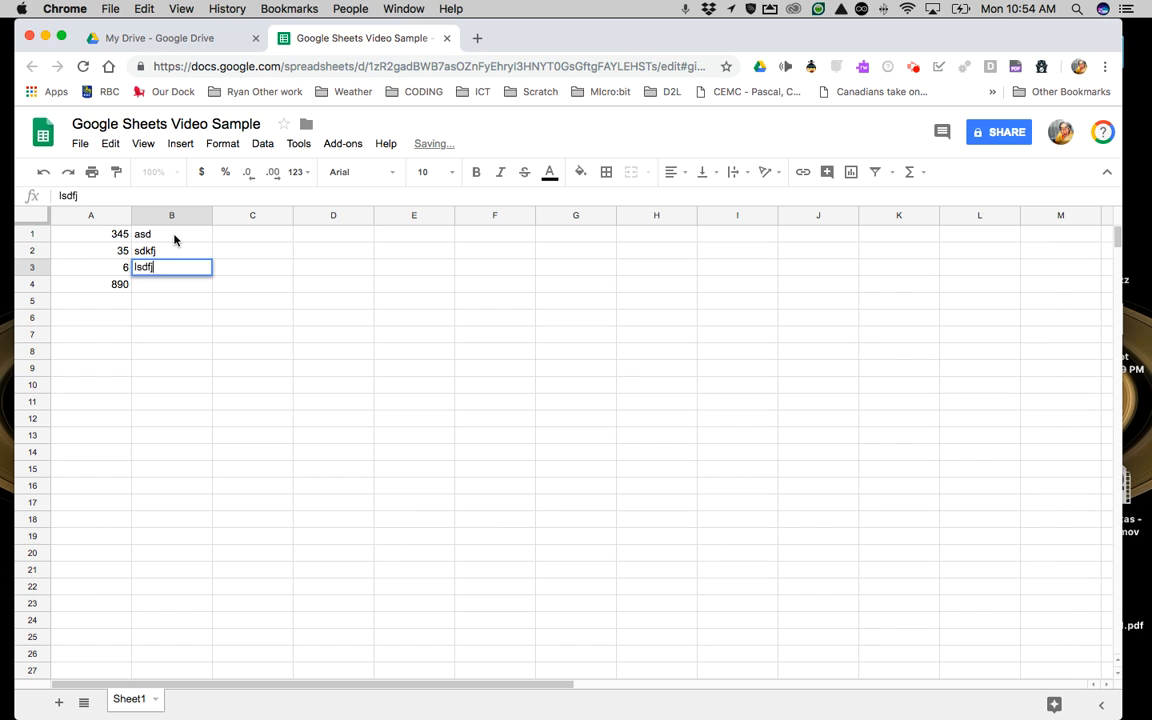
key(Return)
text(sdlfj)
key(Return)
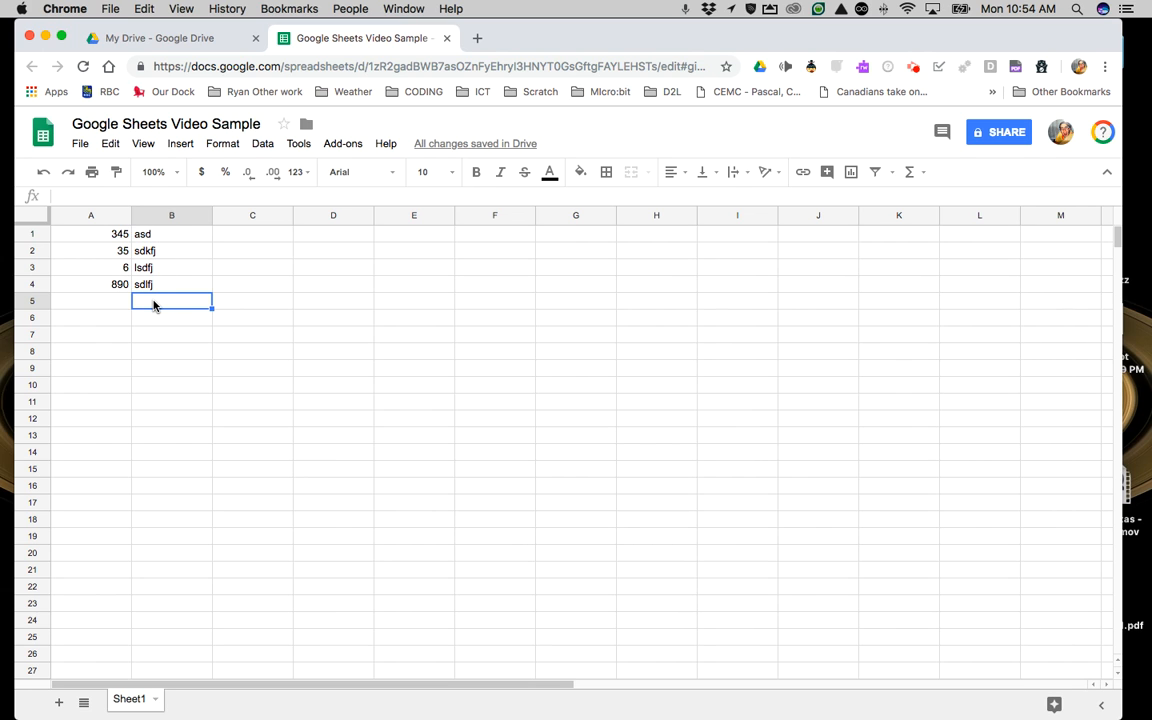
Step: Enter the mixed entries zjxjjh455 and 4565jk in B5 and B6, and the number 566 in B7
text(zjxjjh455)
key(Return)
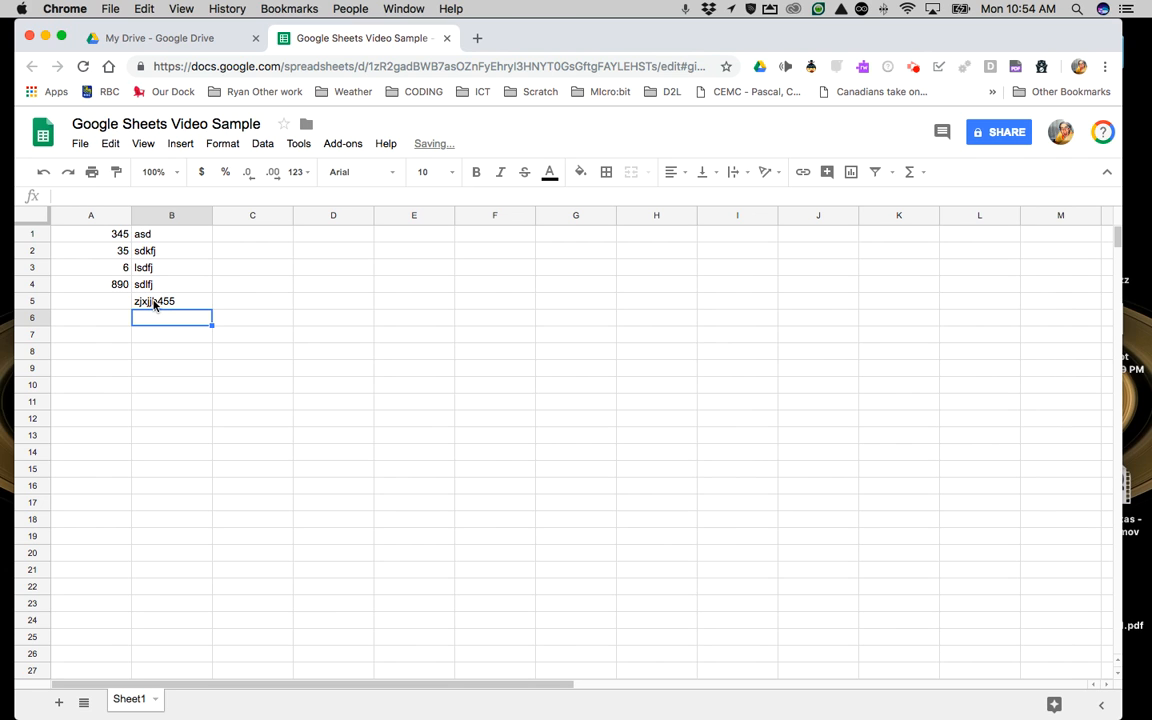
text(4565jk)
key(Return)
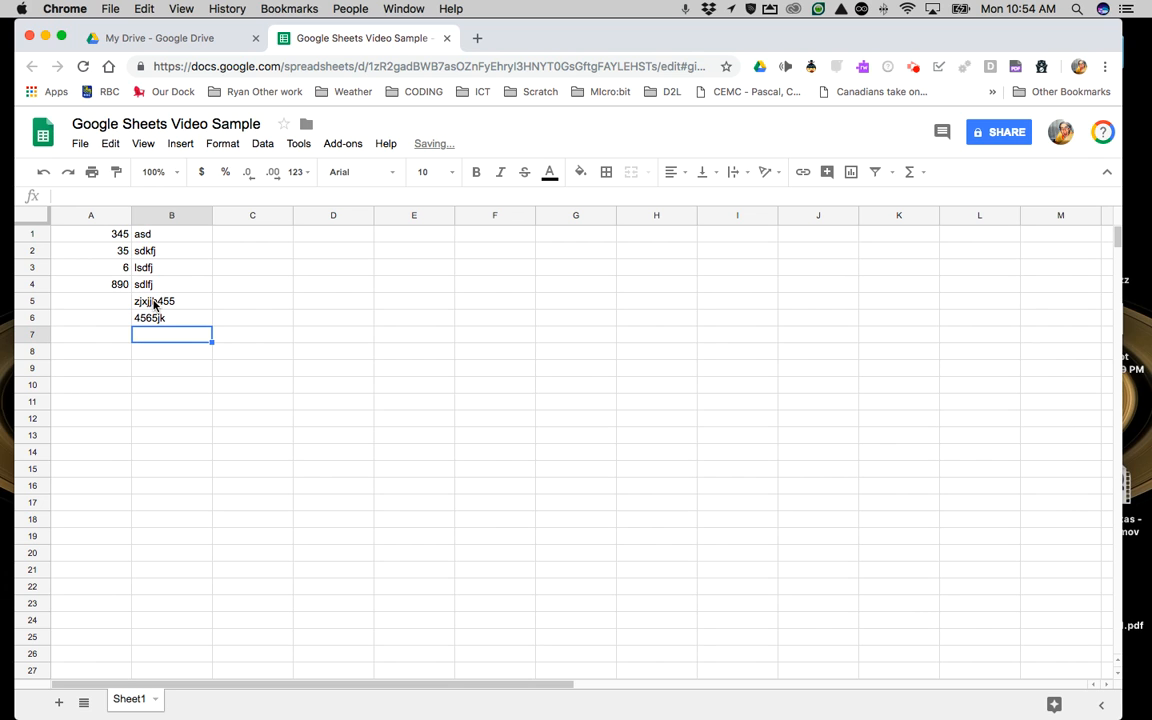
text(566)
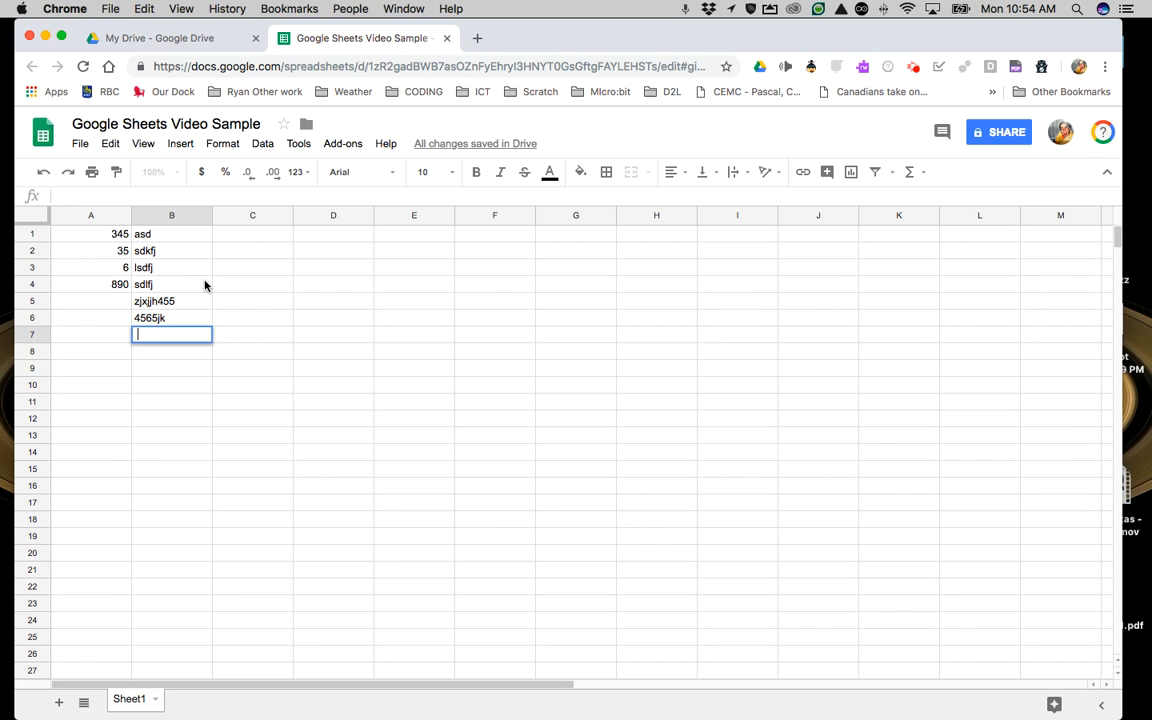
key(Return)
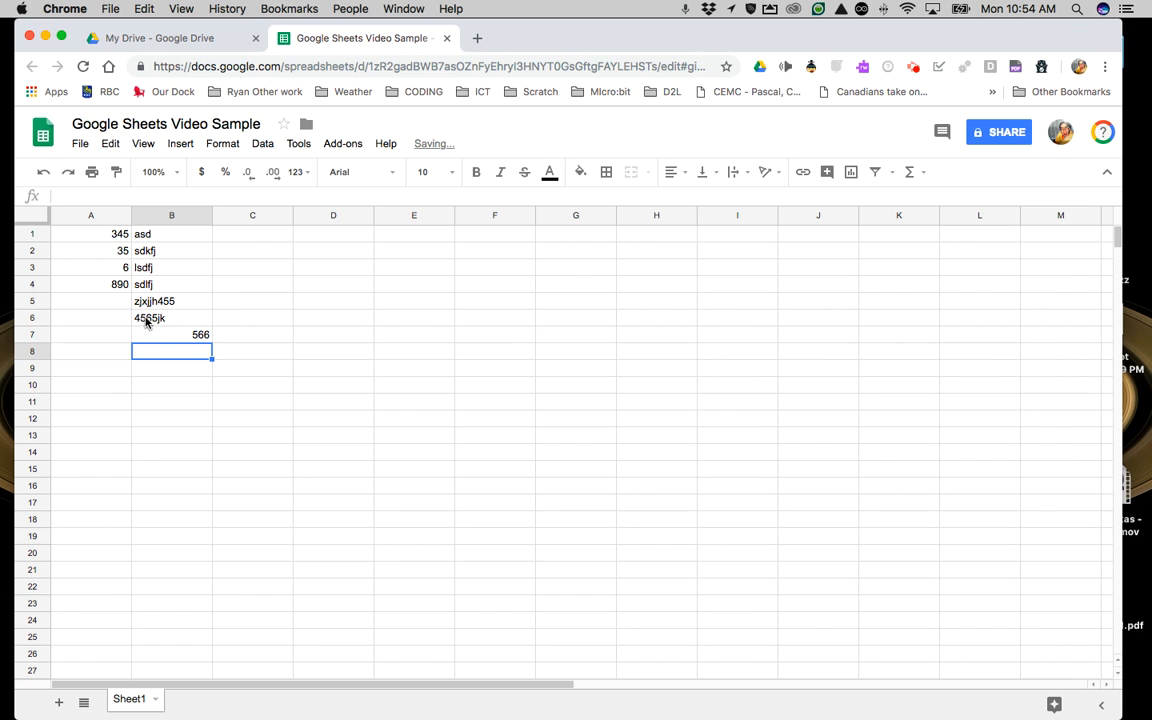
Step: Clear all the sample entries in column B, from B7 up to B1
click(185, 339)
key(Delete)
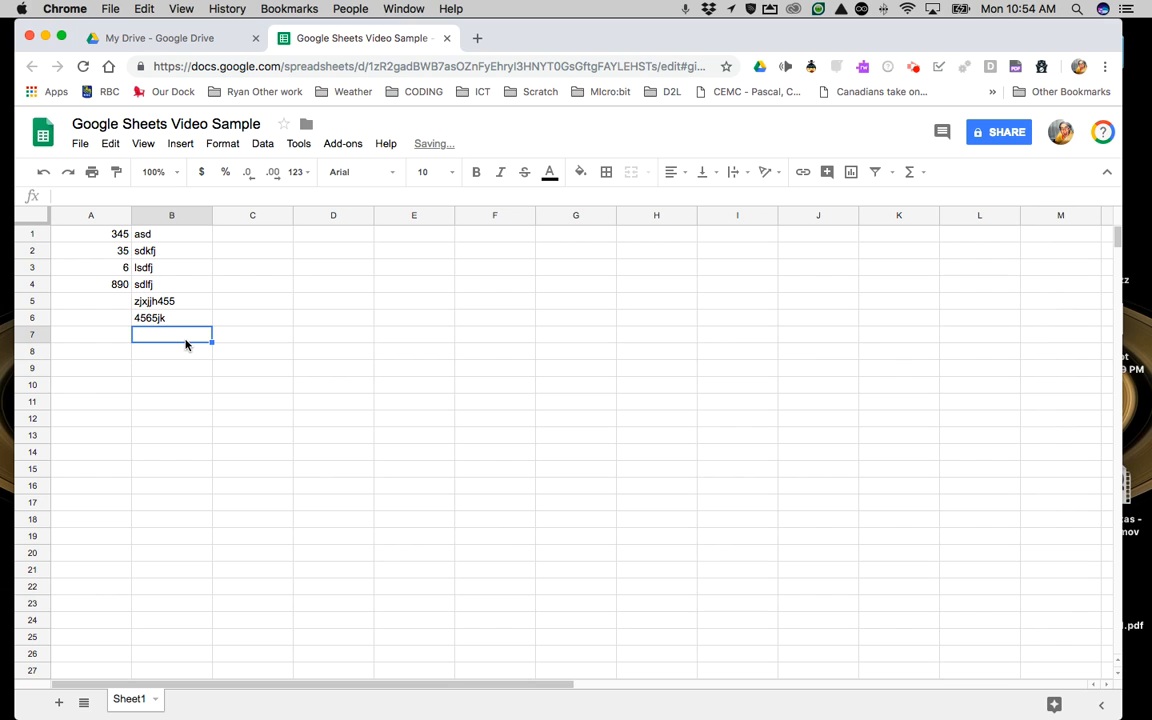
click(171, 318)
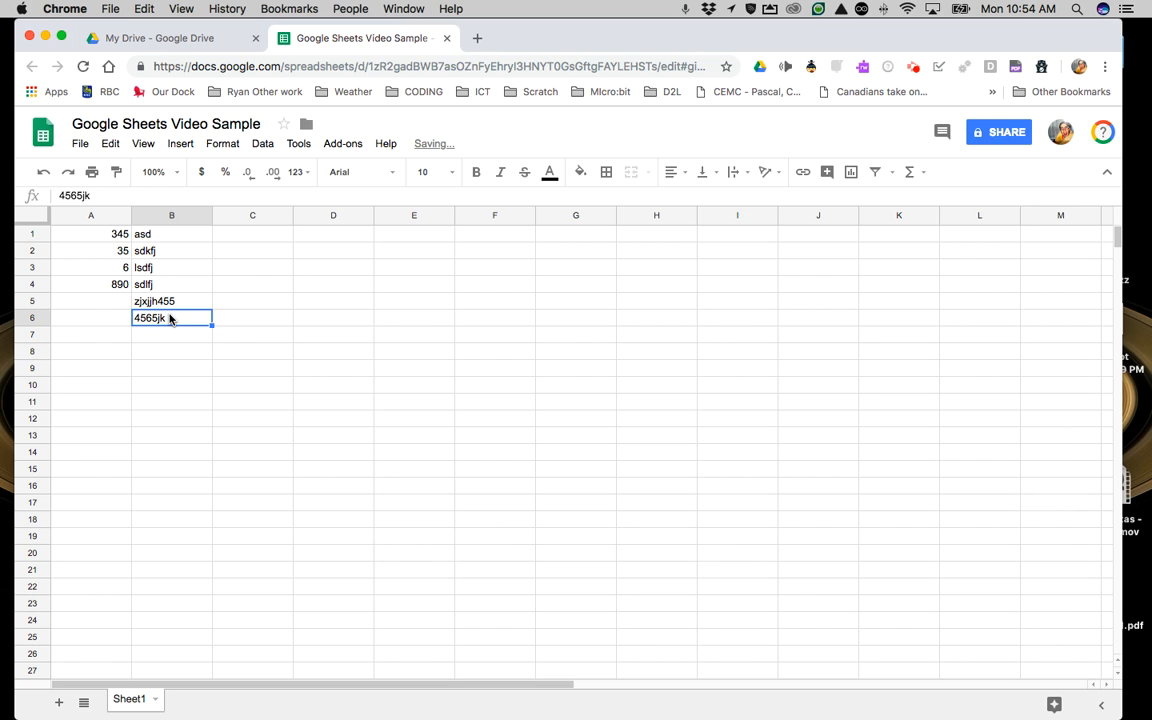
key(Delete)
click(172, 301)
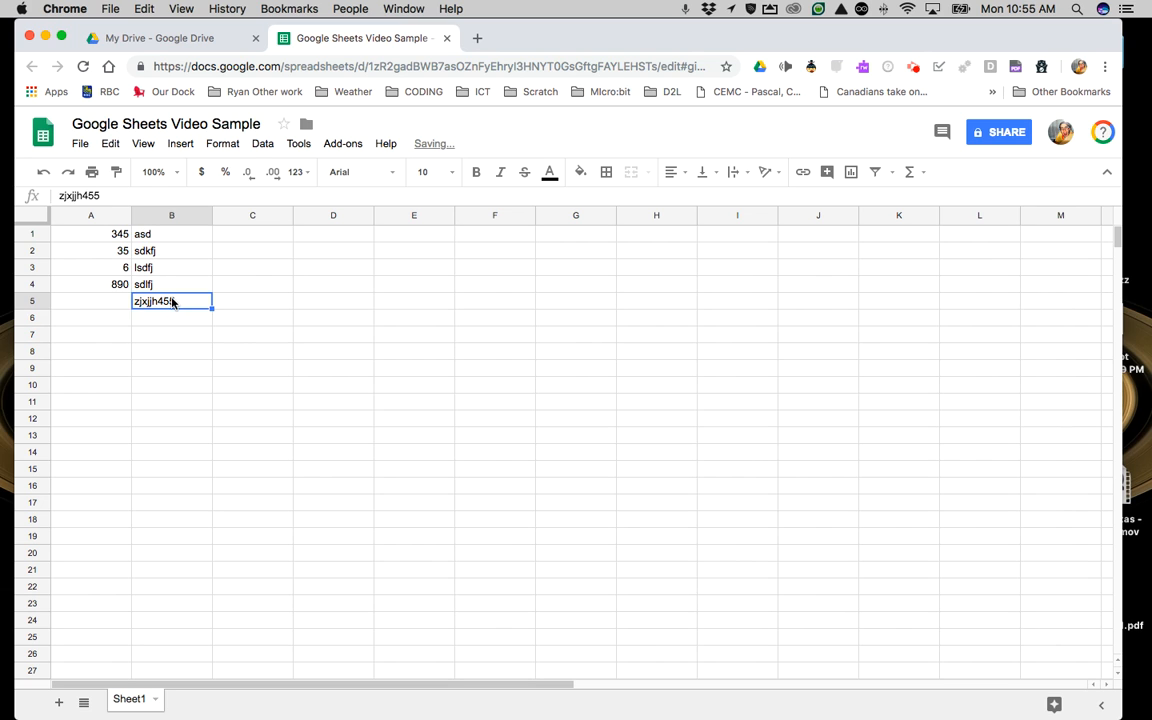
key(Delete)
key(Up)
key(Delete)
key(Up)
key(Delete)
key(Up)
key(Delete)
key(Up)
key(Delete)
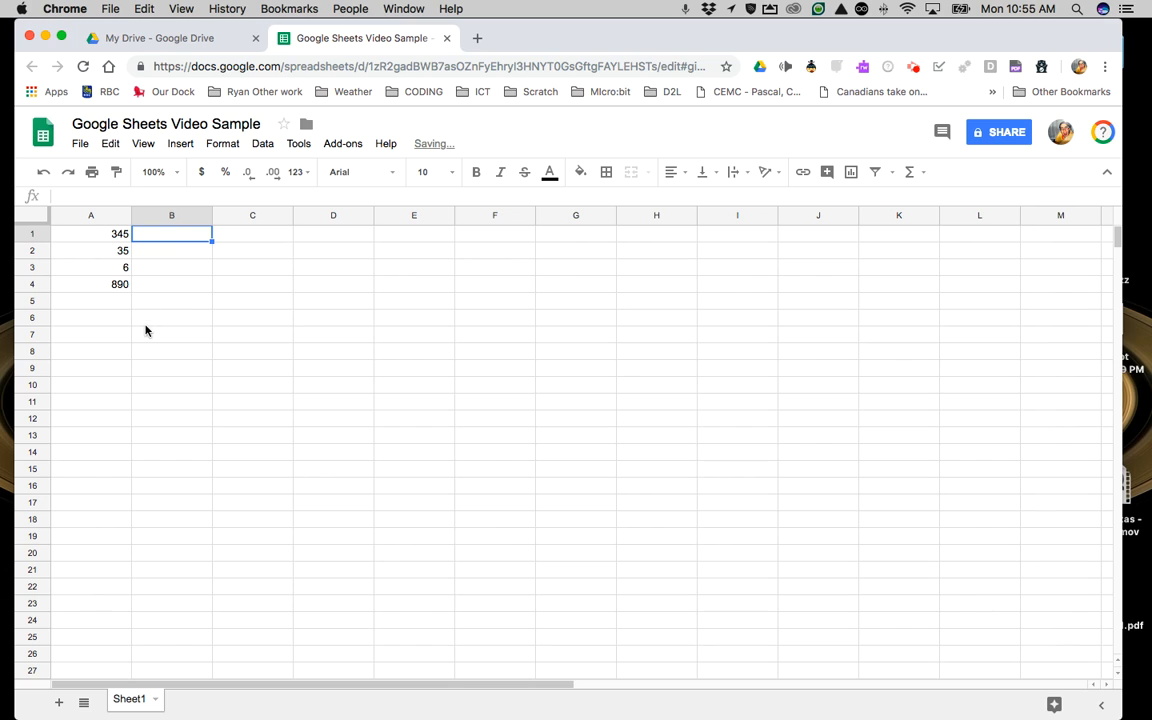
Step: Enter the formula =A4+A1 in cell A5, below the column of numbers
click(116, 285)
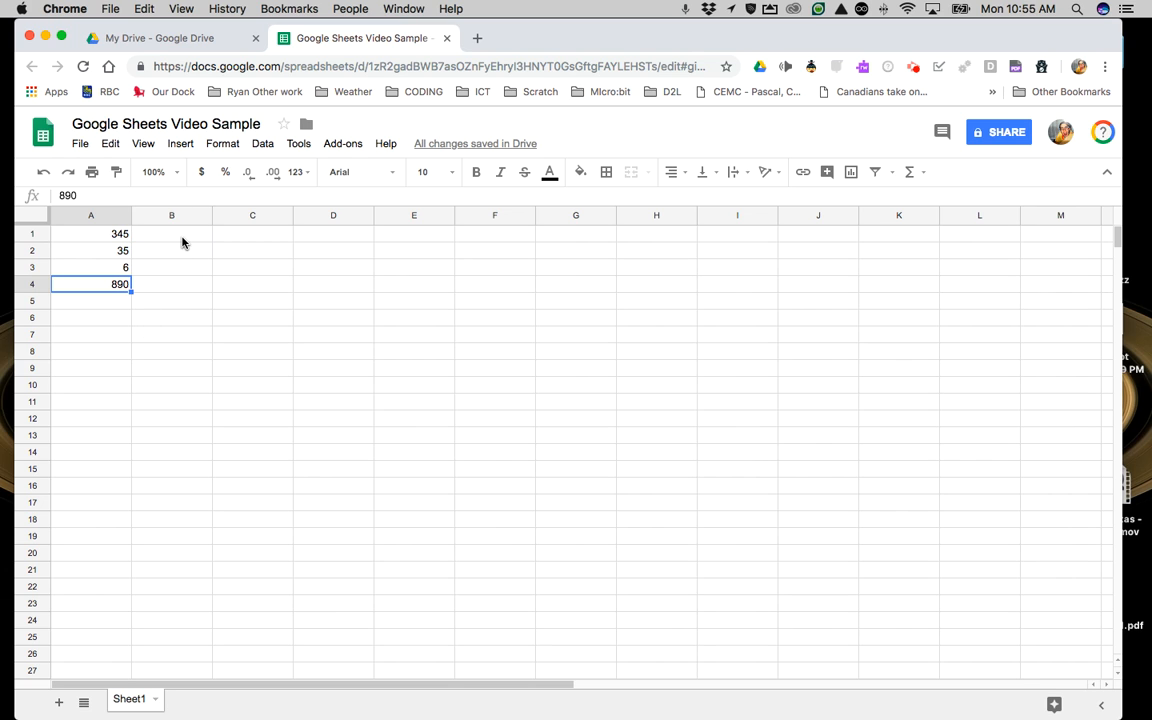
click(114, 303)
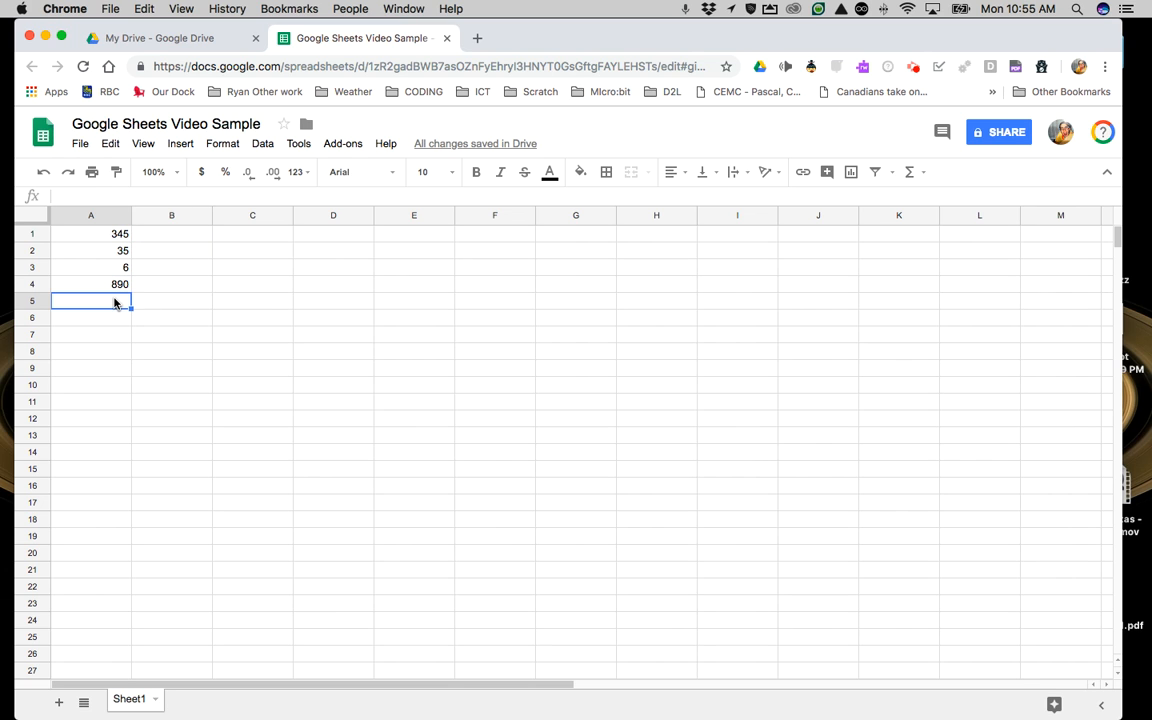
text(=)
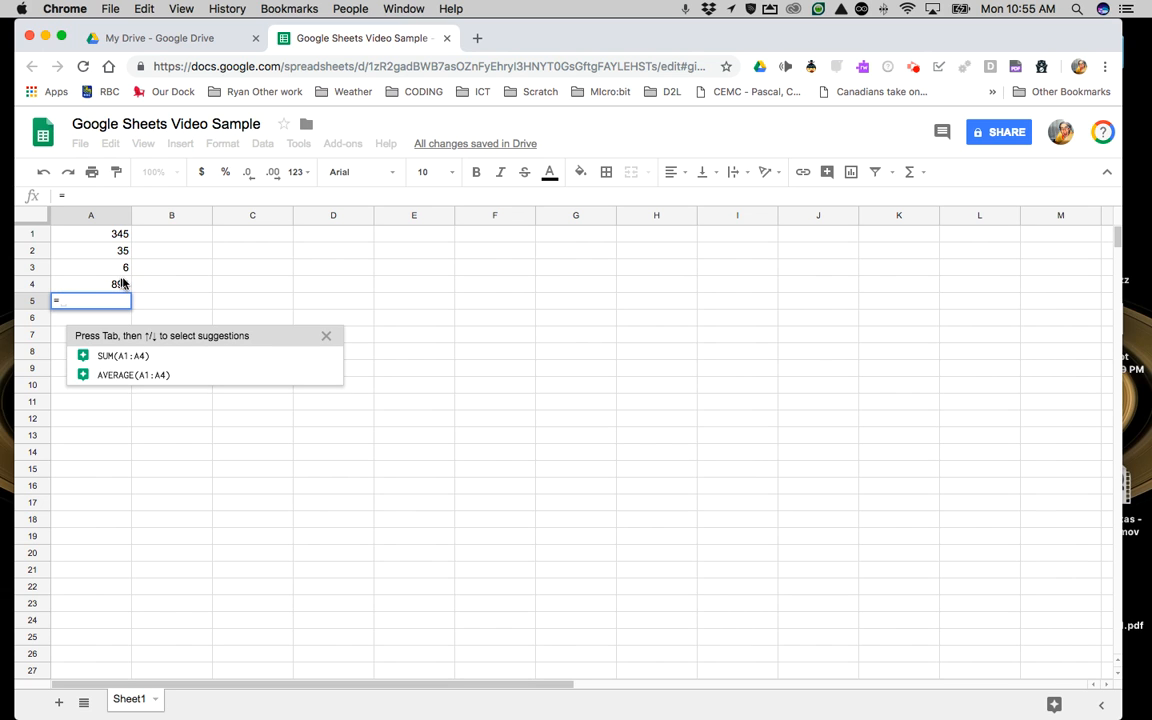
click(98, 286)
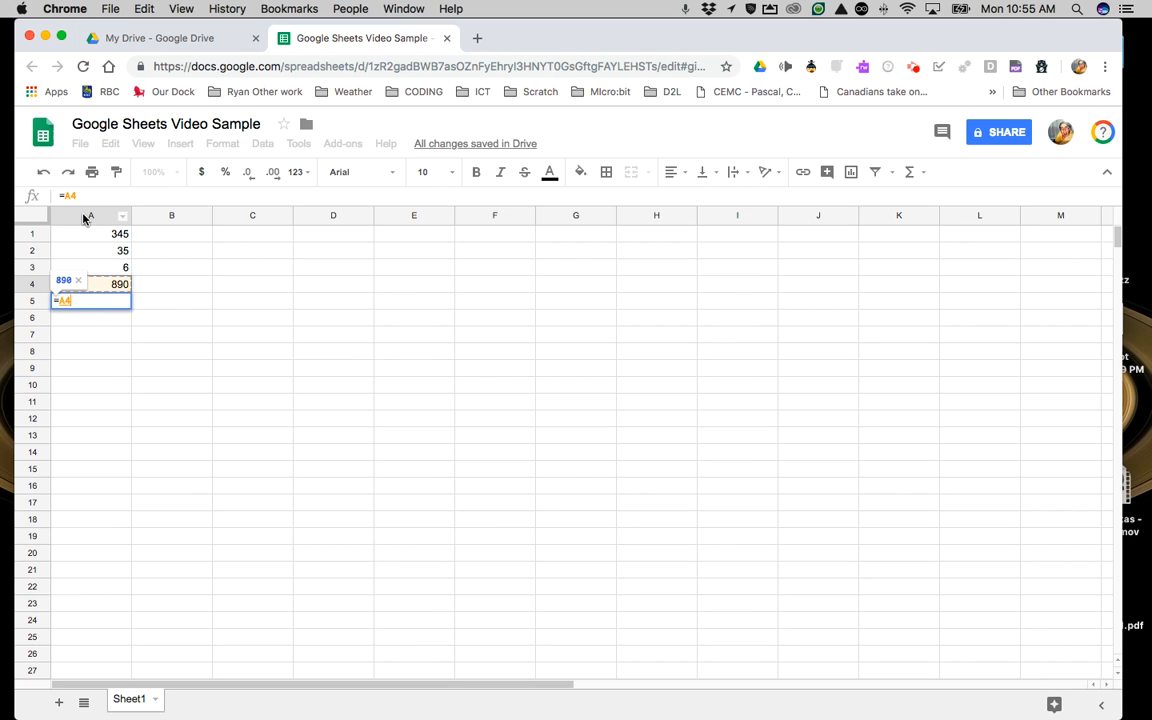
text(+)
click(86, 235)
key(Return)
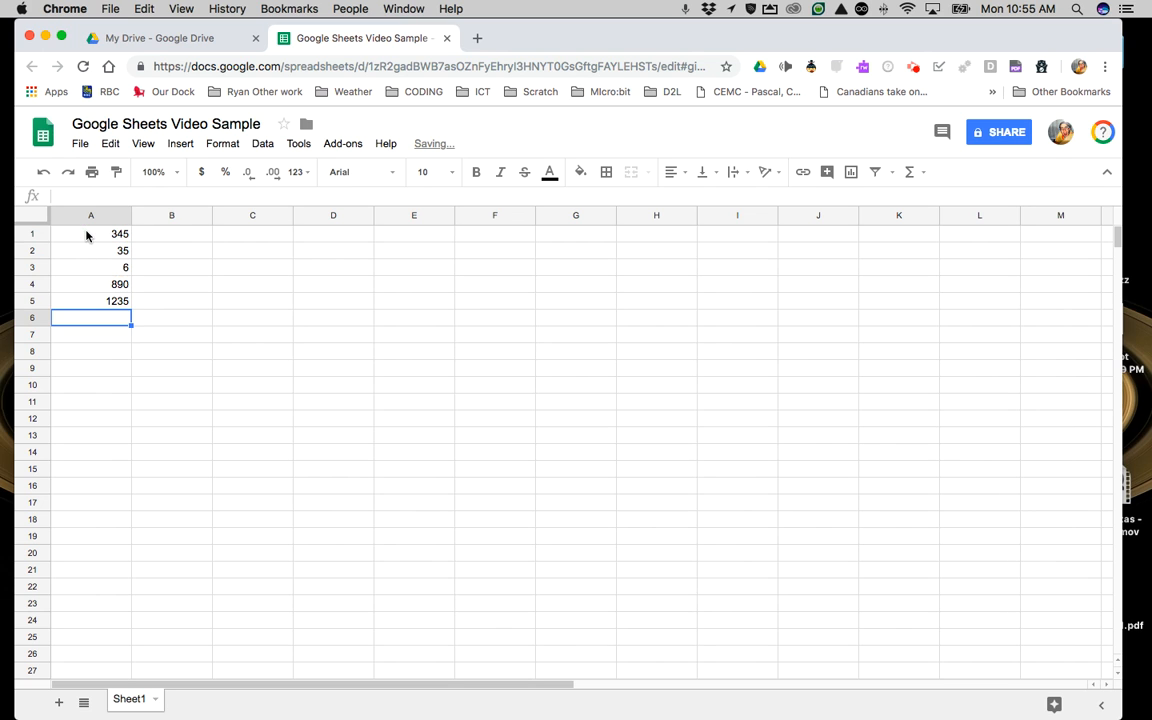
Step: Edit the formula in A5 so that it reads =A4+A2
click(84, 301)
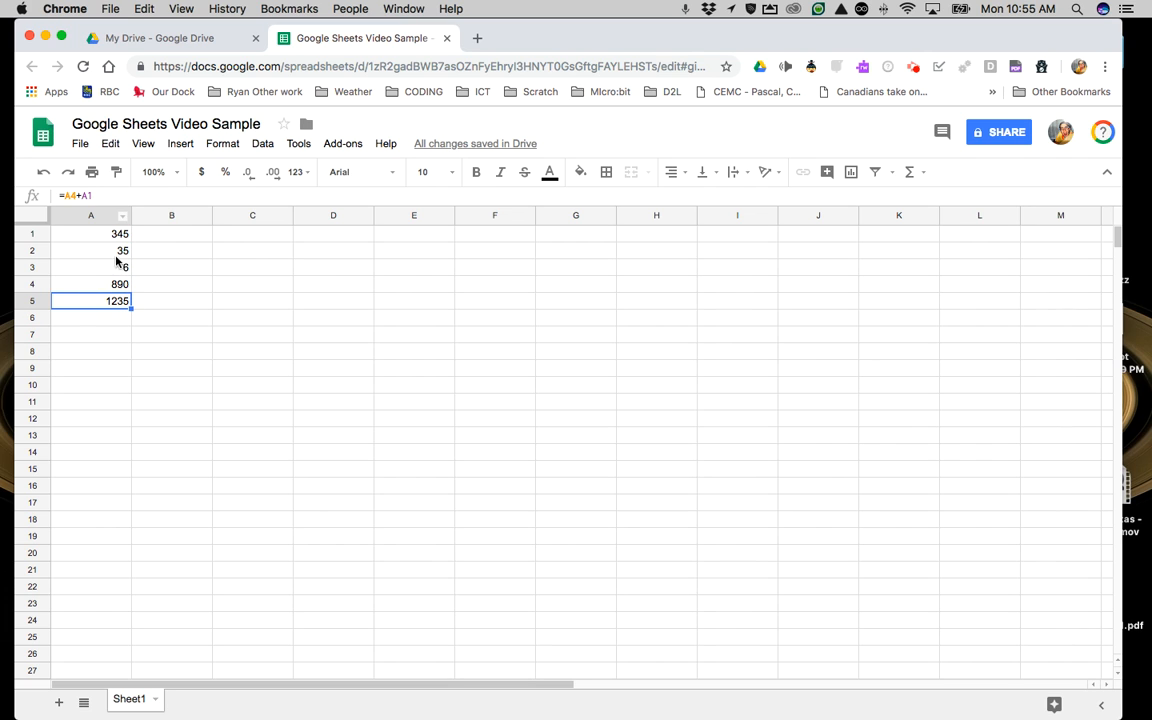
click(96, 194)
drag(96, 194, 51, 196)
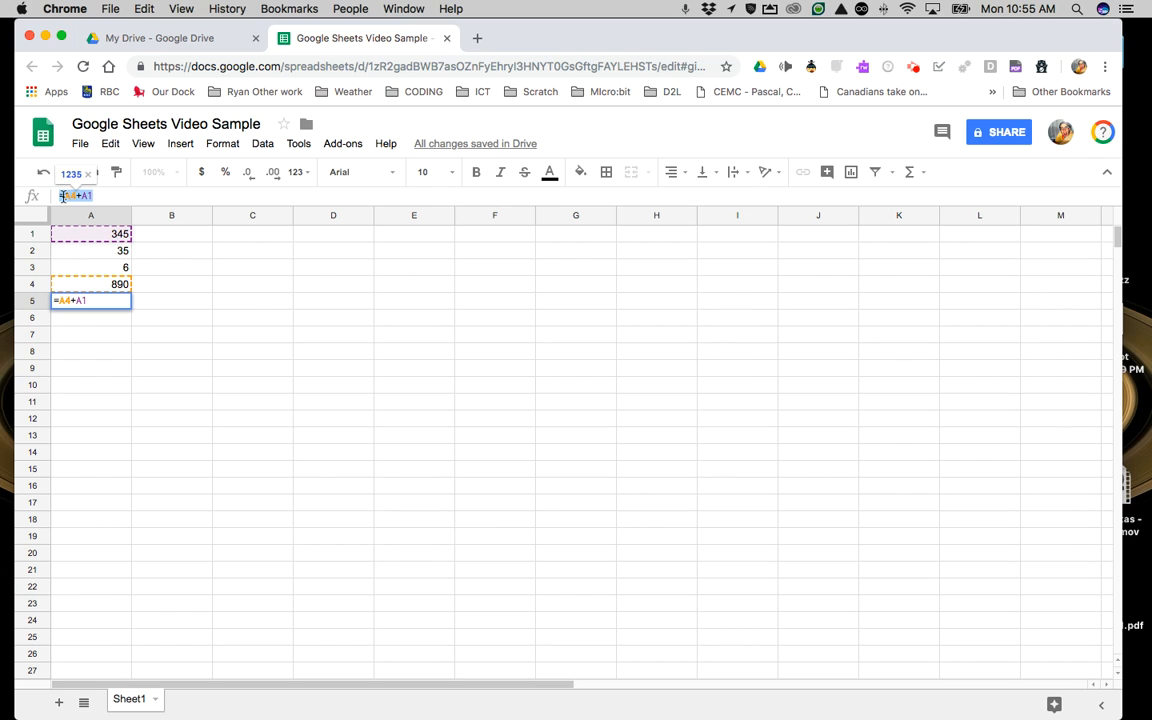
click(97, 195)
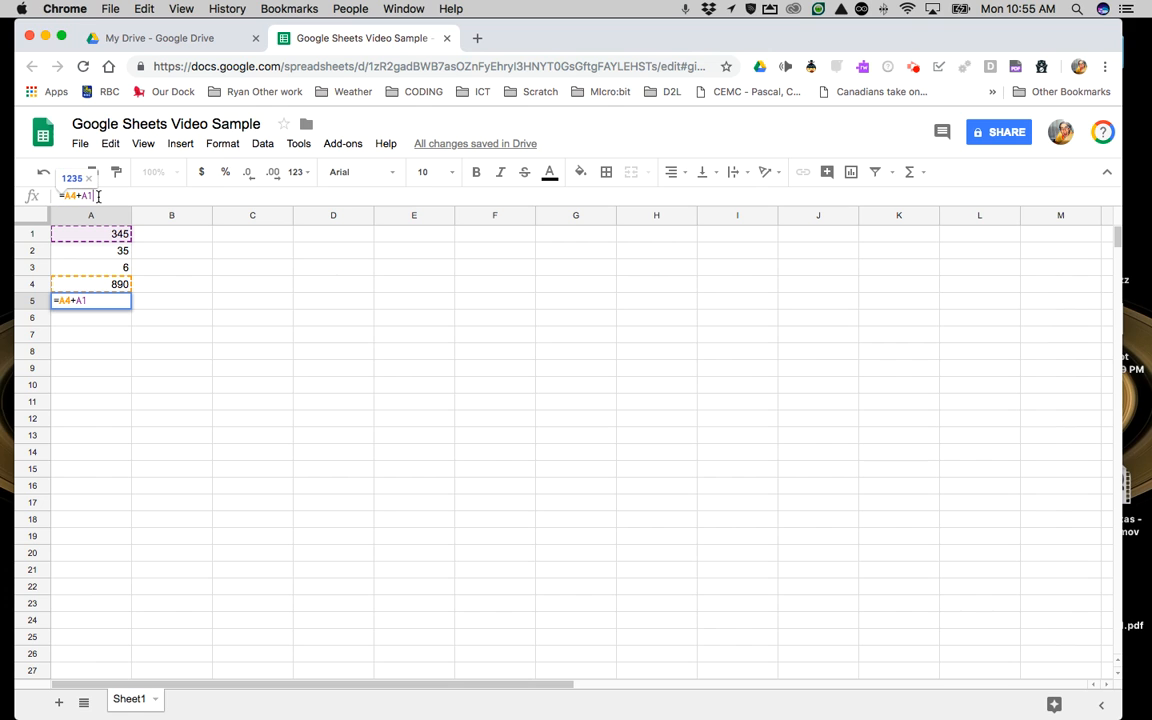
key(BackSpace)
text(2)
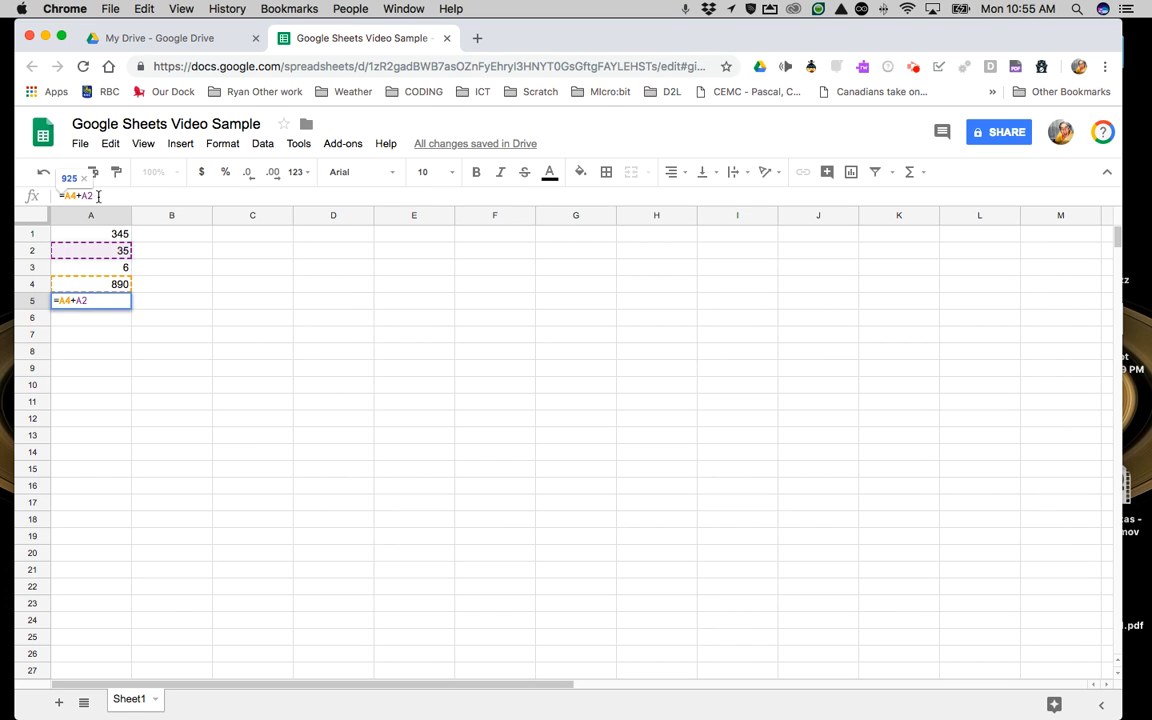
key(Return)
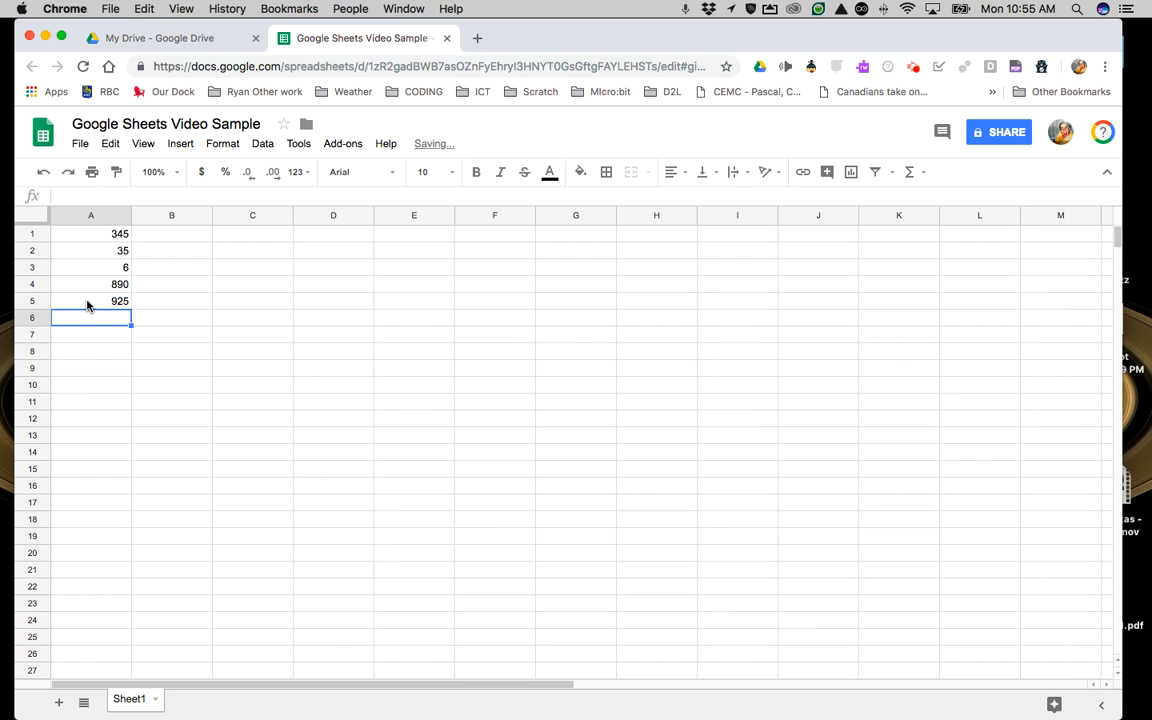
Step: Edit the formula in A5 so that it reads =A1+A2+A3+A4
click(87, 305)
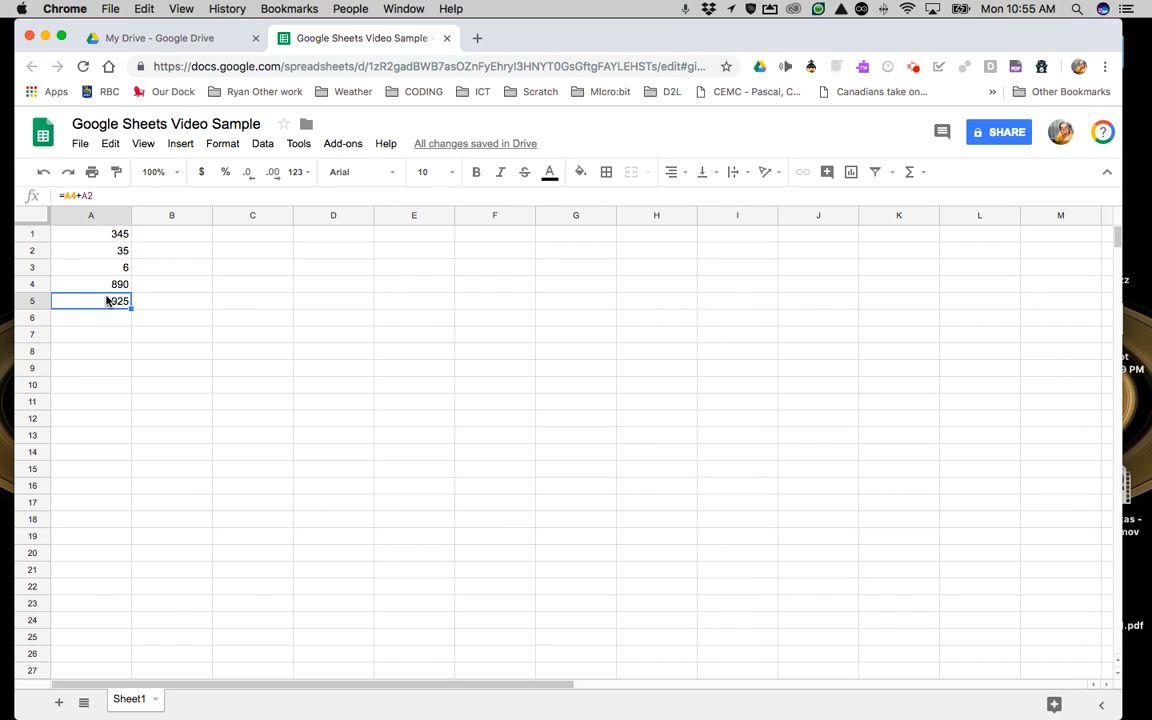
click(95, 196)
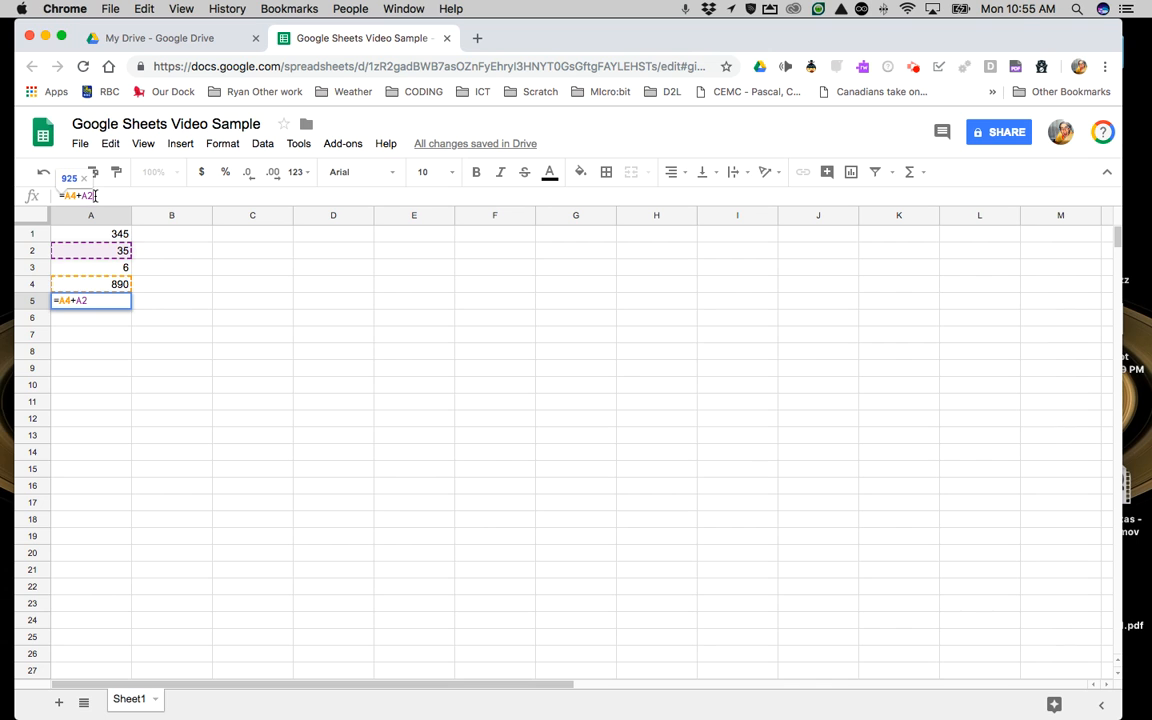
key(BackSpace)
key(BackSpace)
key(BackSpace)
key(BackSpace)
text(1)
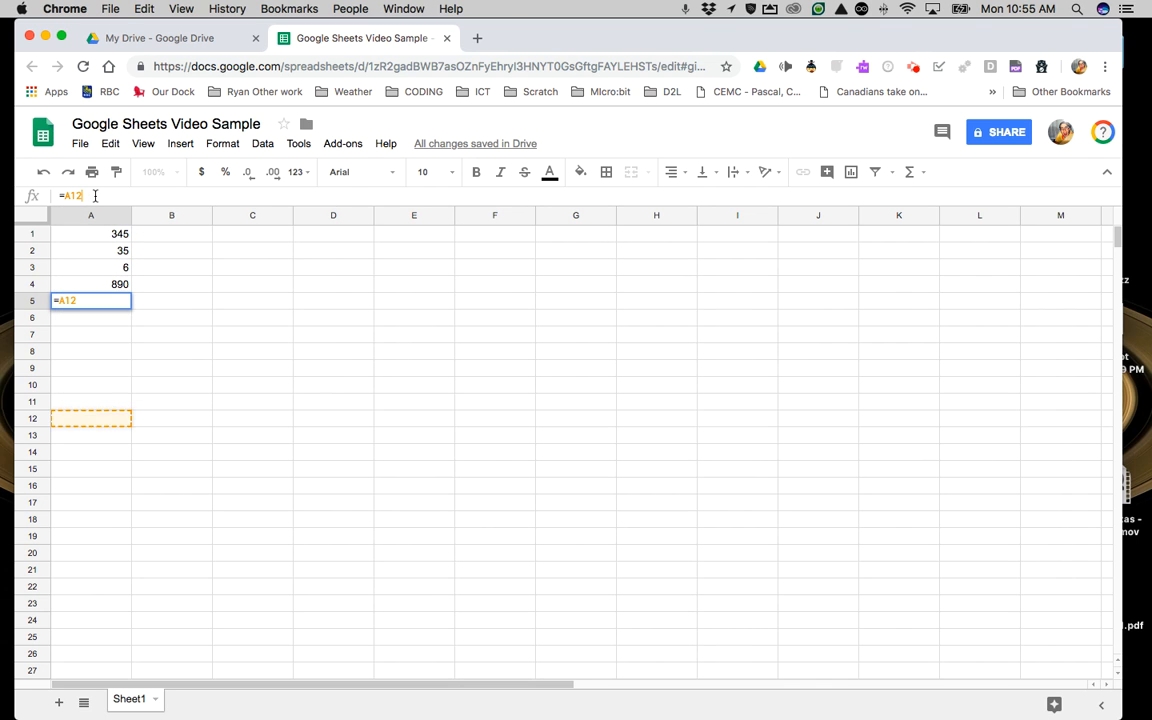
text(+)
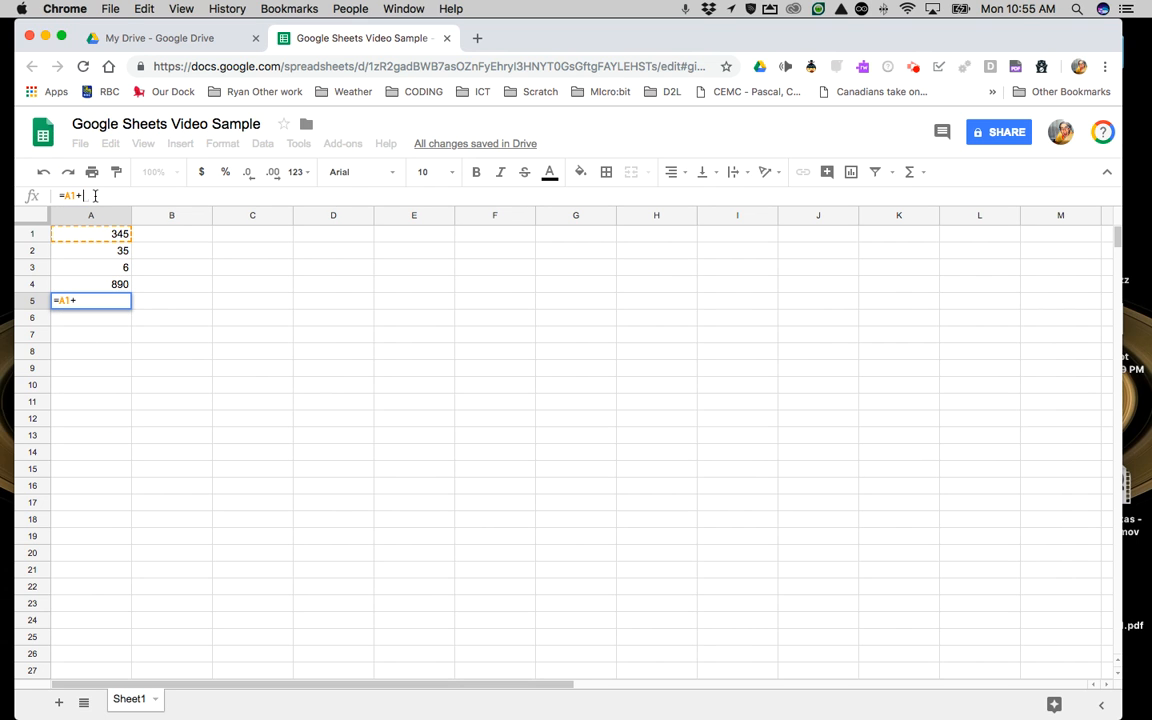
text(A2)
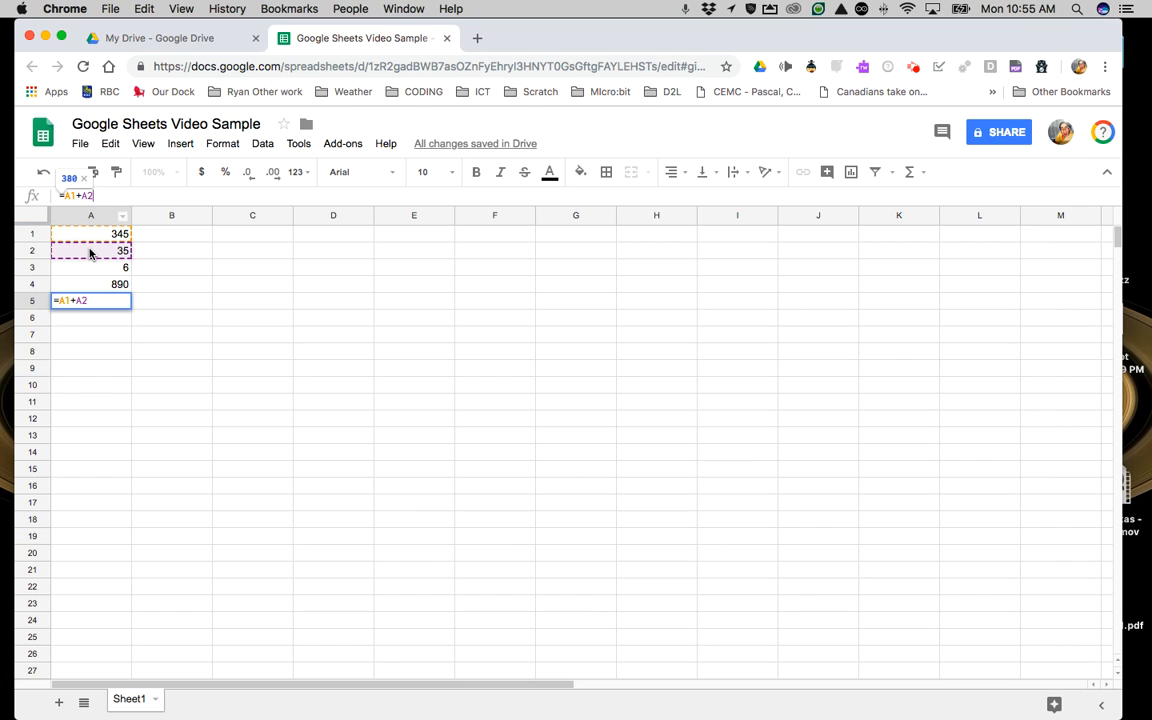
text(+)
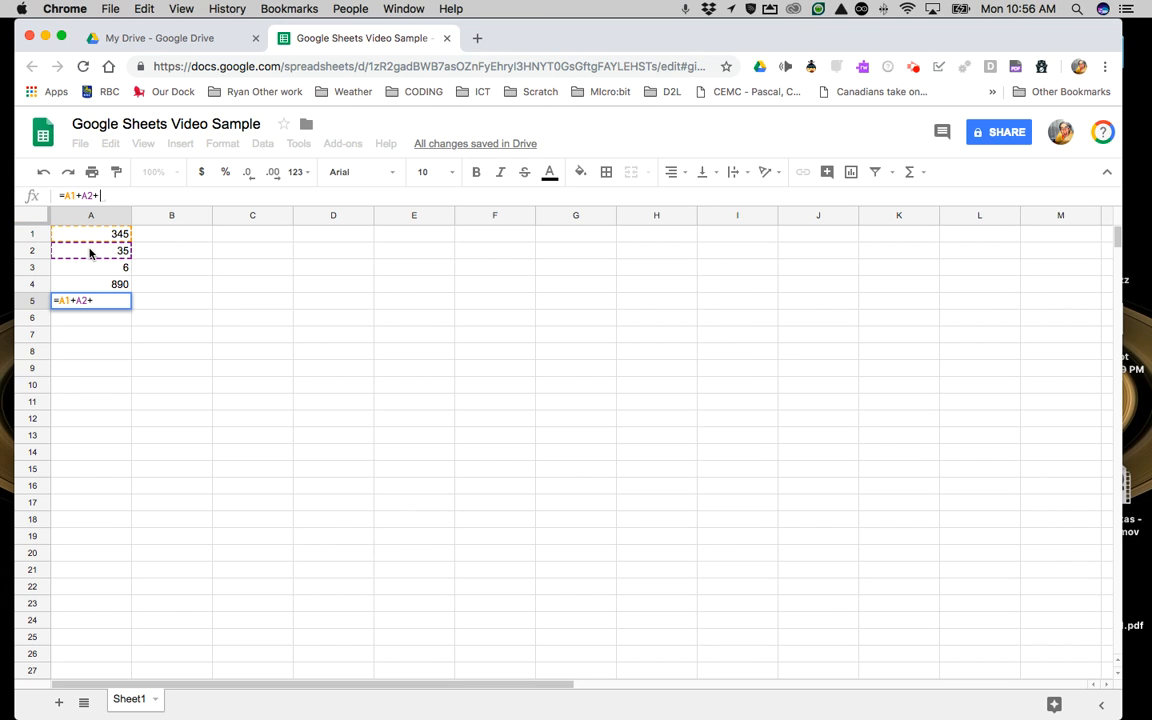
text(A3)
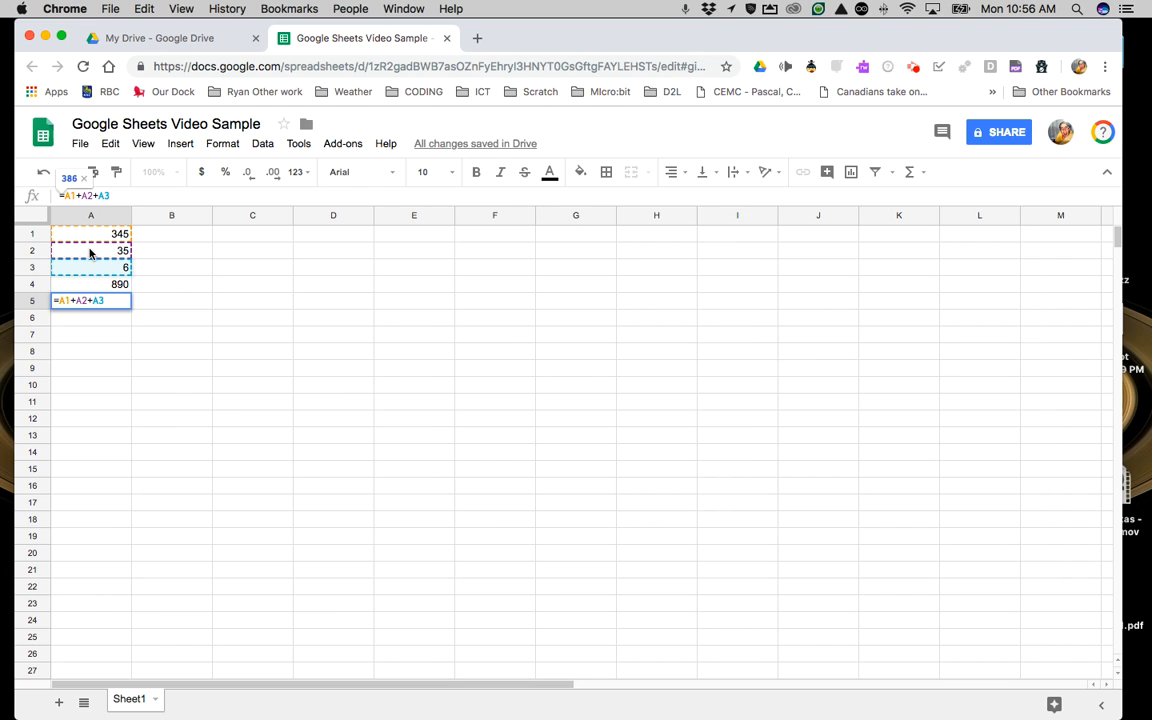
text(+A4)
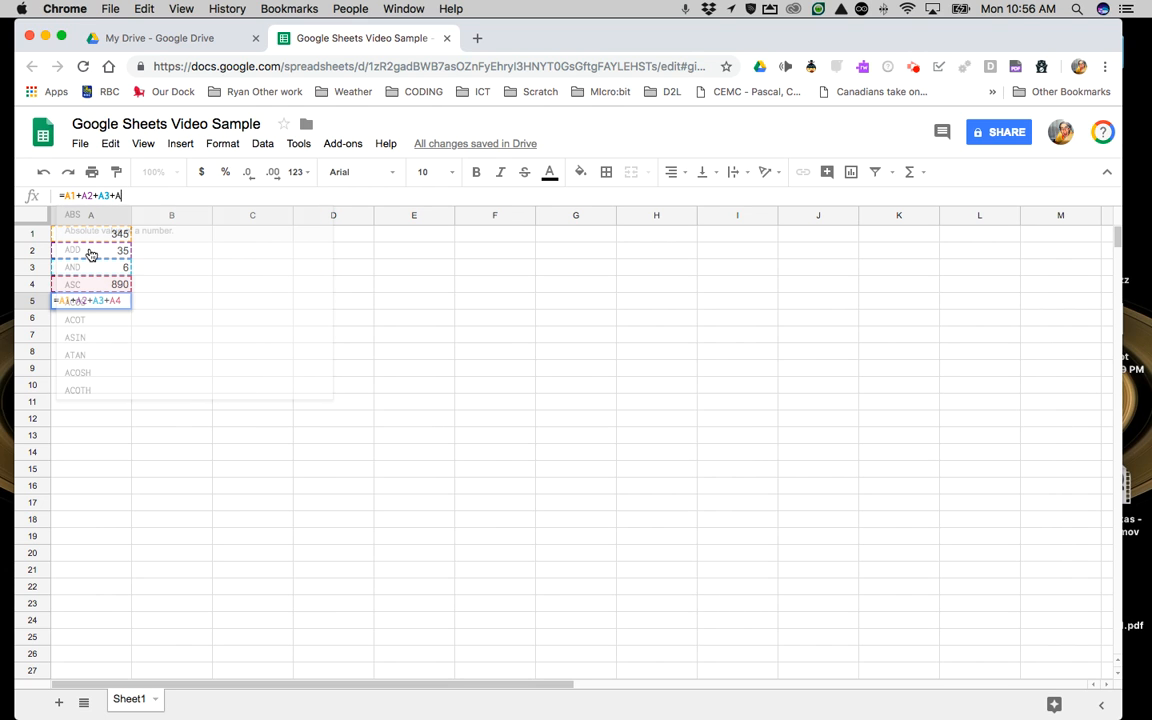
key(Return)
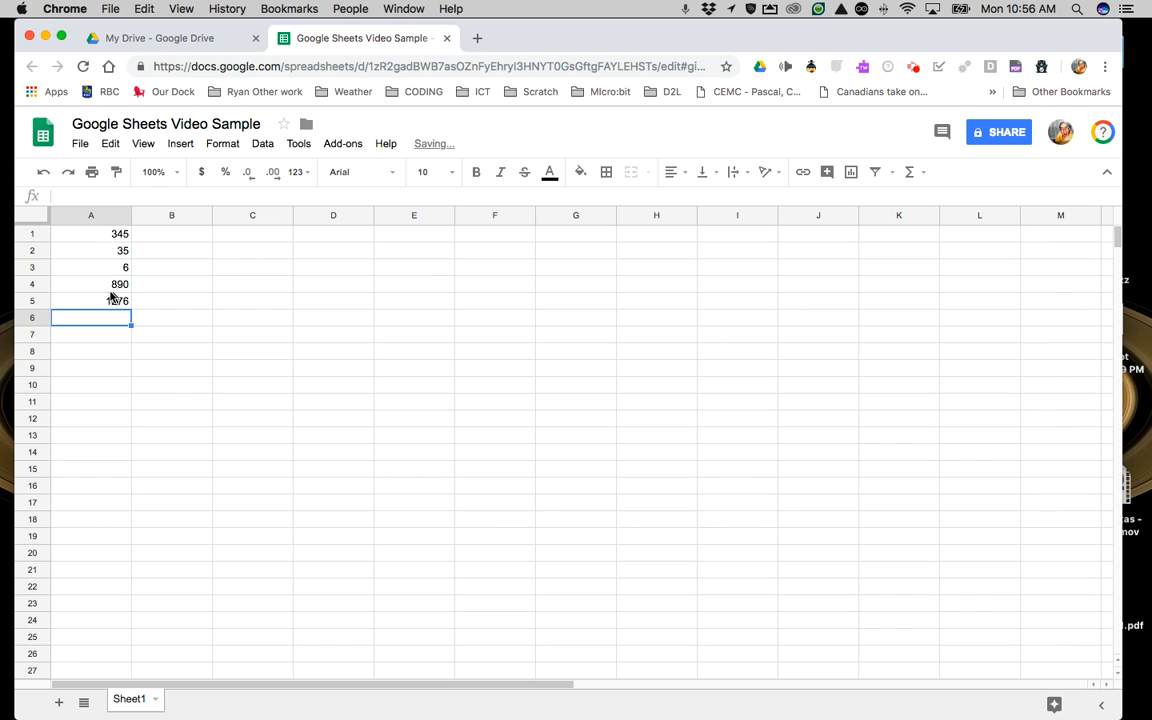
Step: Make the total in A5 bold and add a top border to the cell
click(104, 303)
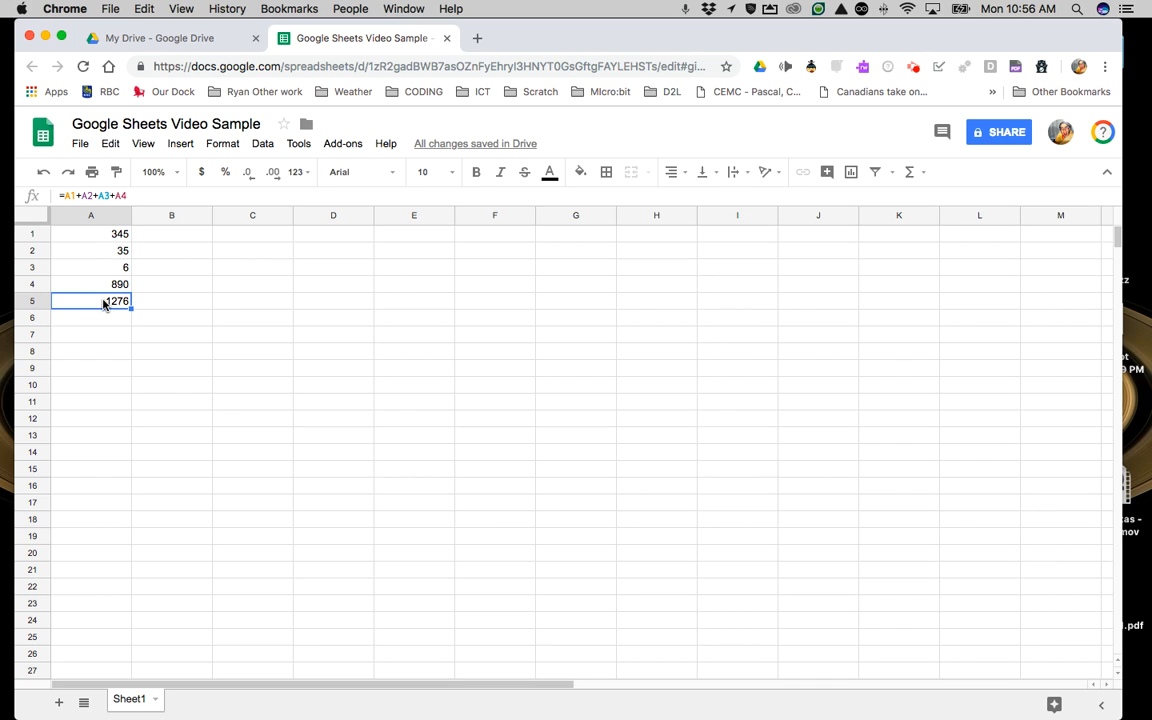
click(476, 172)
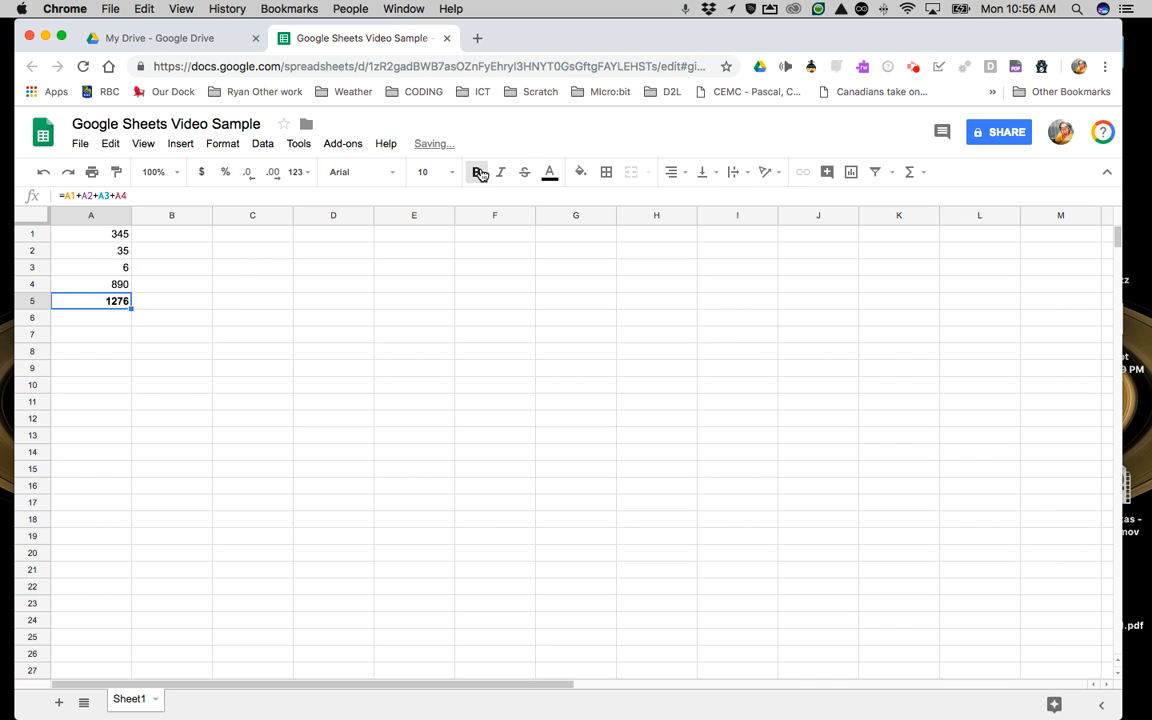
click(155, 370)
click(112, 300)
click(604, 176)
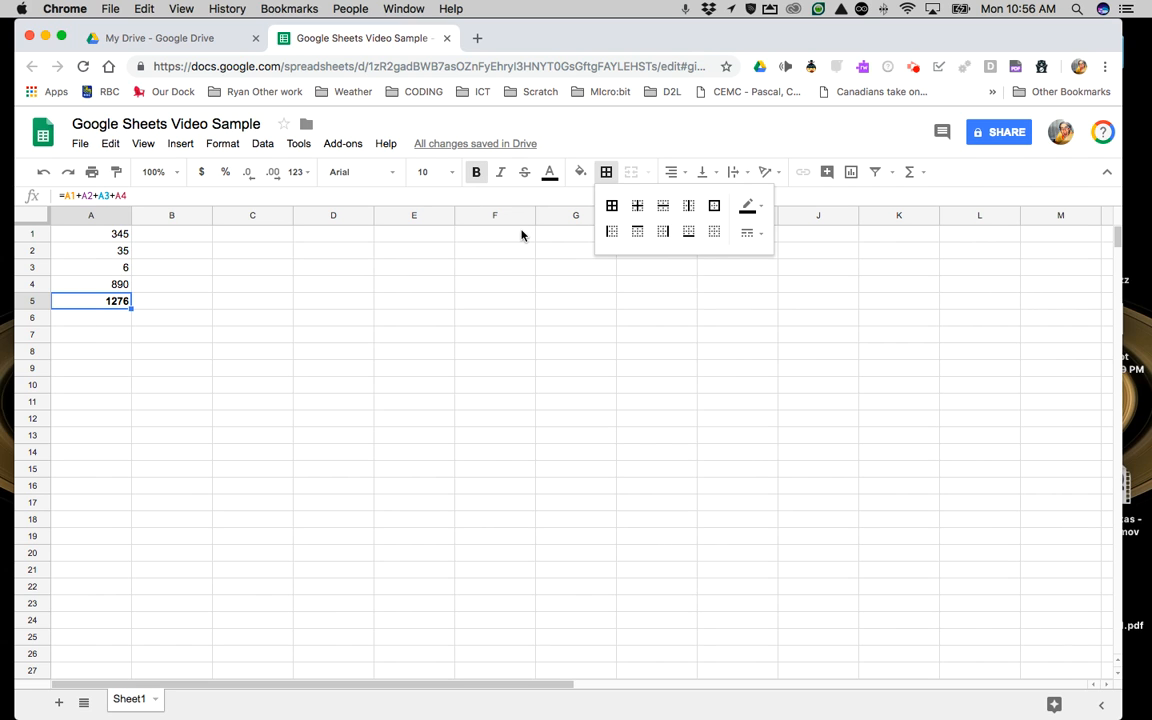
click(639, 233)
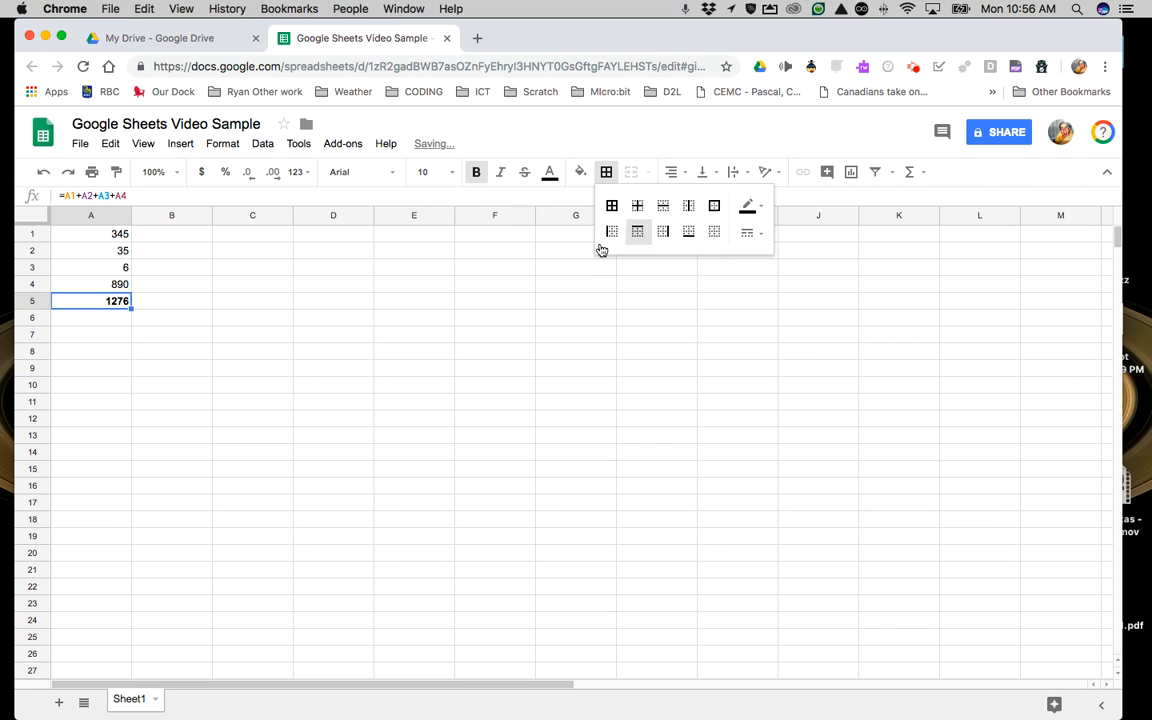
click(313, 324)
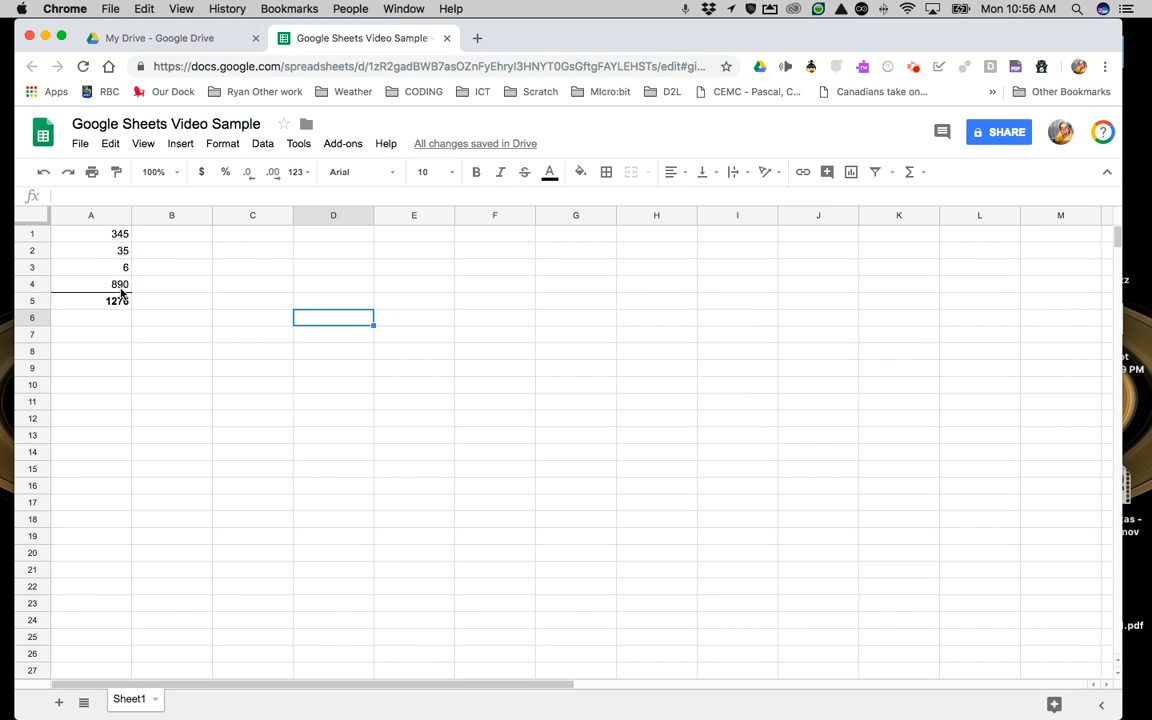
Step: Enter a first name in C2 and fill it down the column through C19
click(222, 252)
text(Ryan)
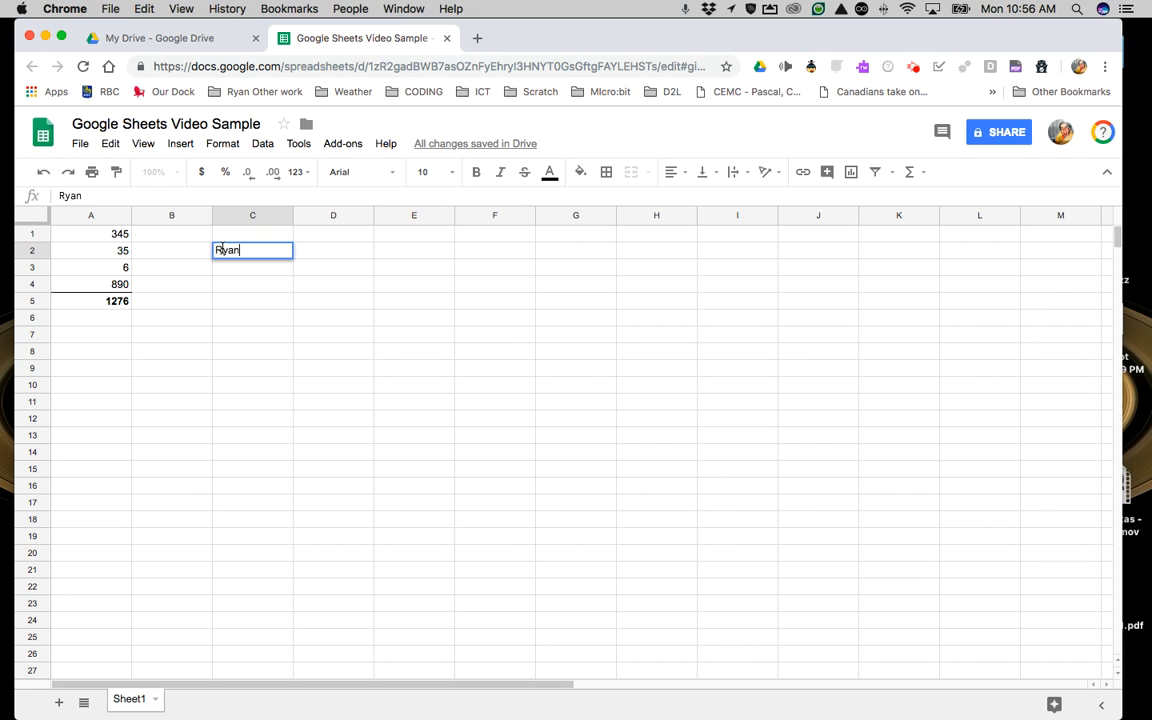
click(342, 286)
click(270, 253)
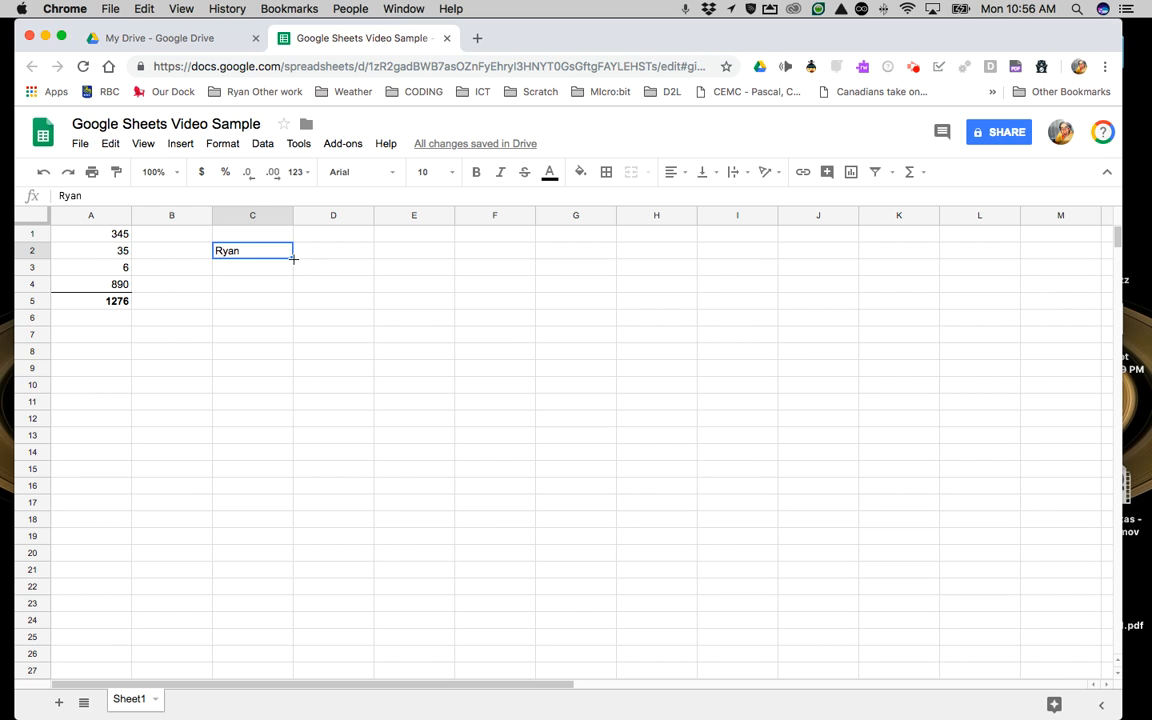
drag(293, 258, 276, 543)
click(321, 505)
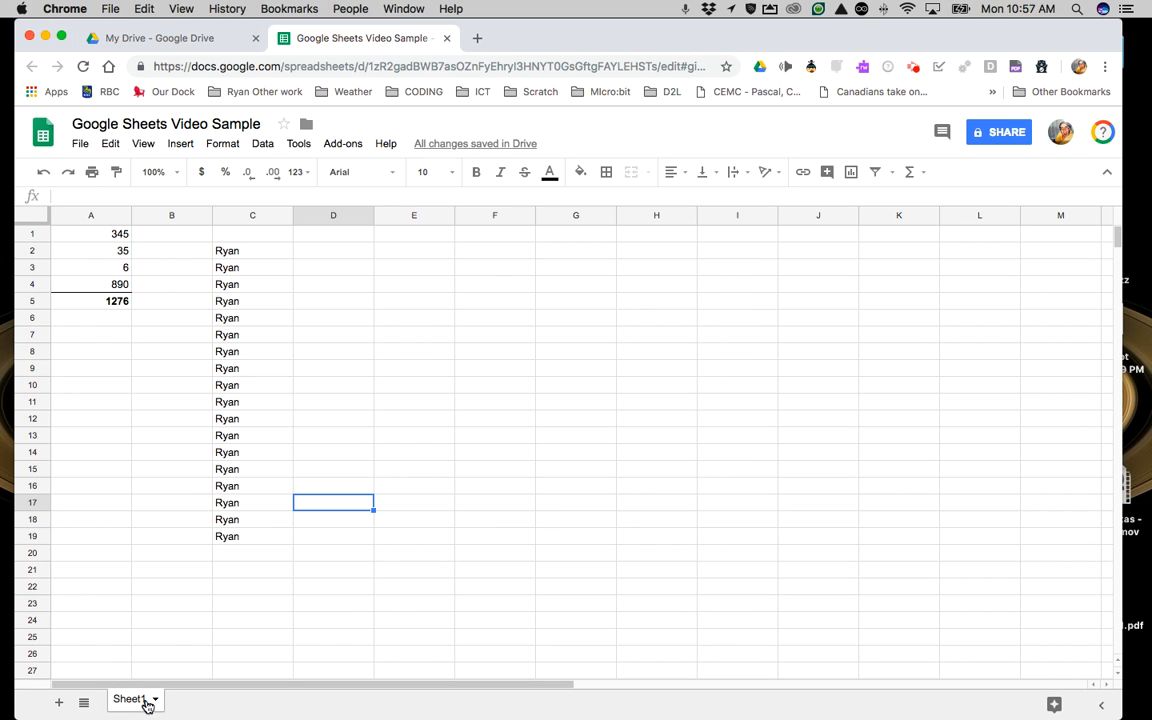
Step: Add a new blank sheet and rename Sheet1 with the owner's first name in possessive form followed by "First Sheet"
click(59, 704)
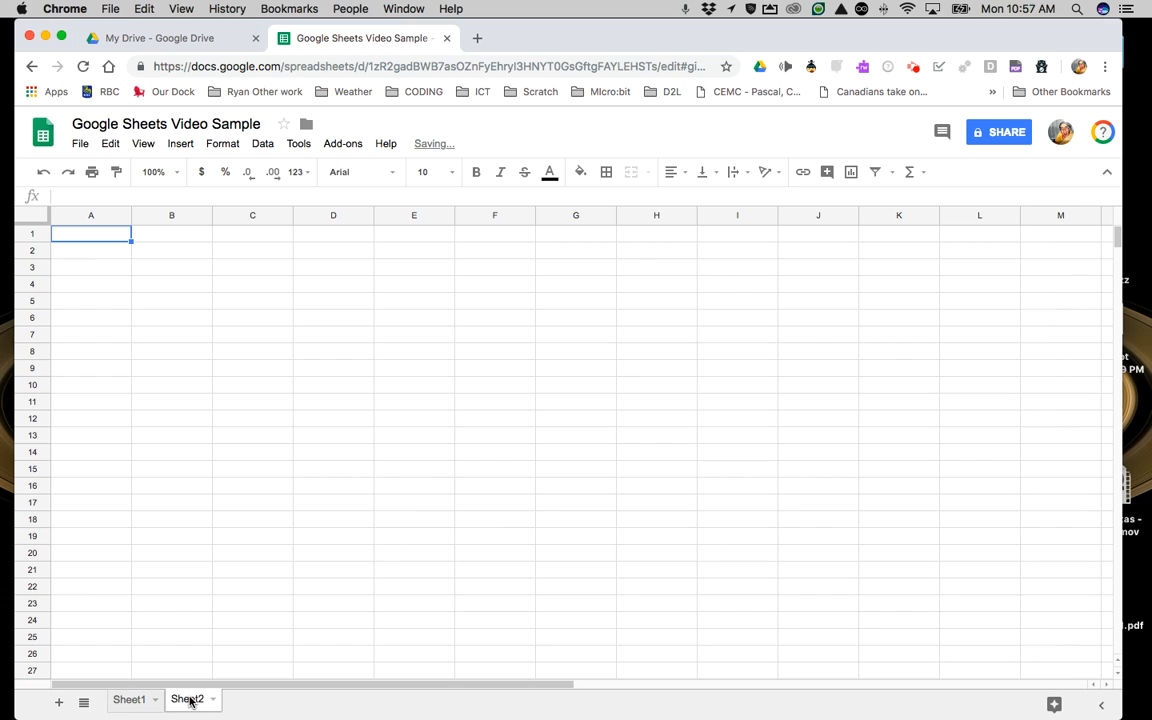
click(134, 700)
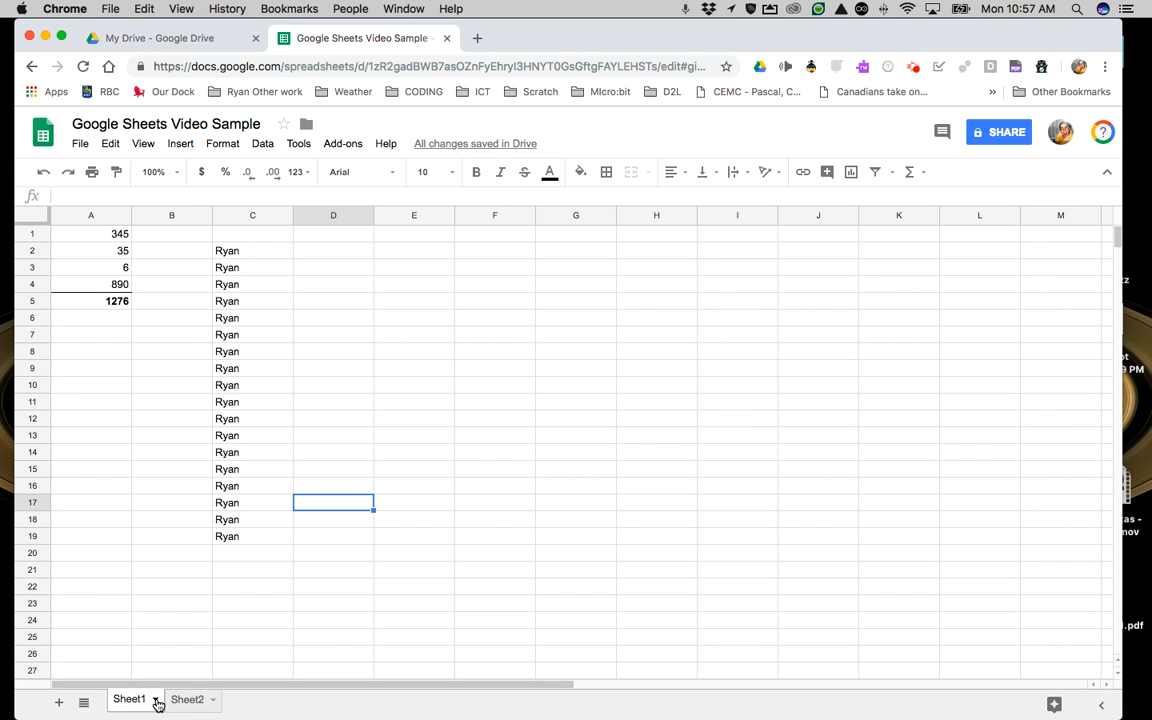
click(156, 701)
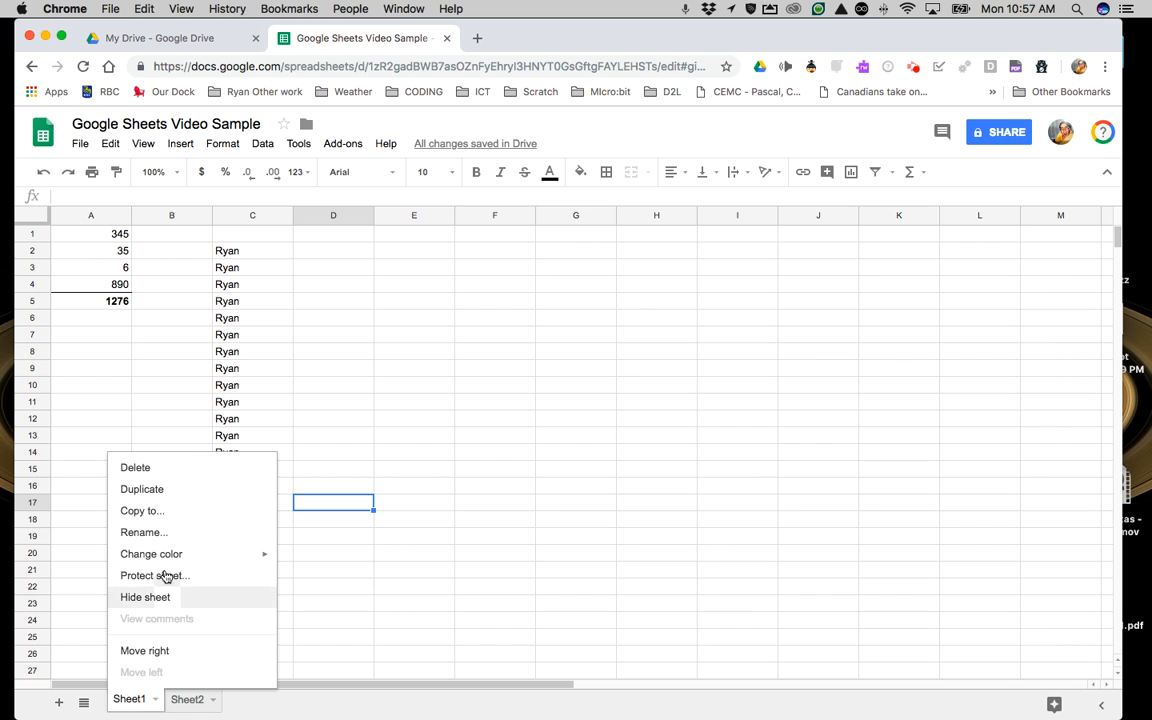
click(150, 534)
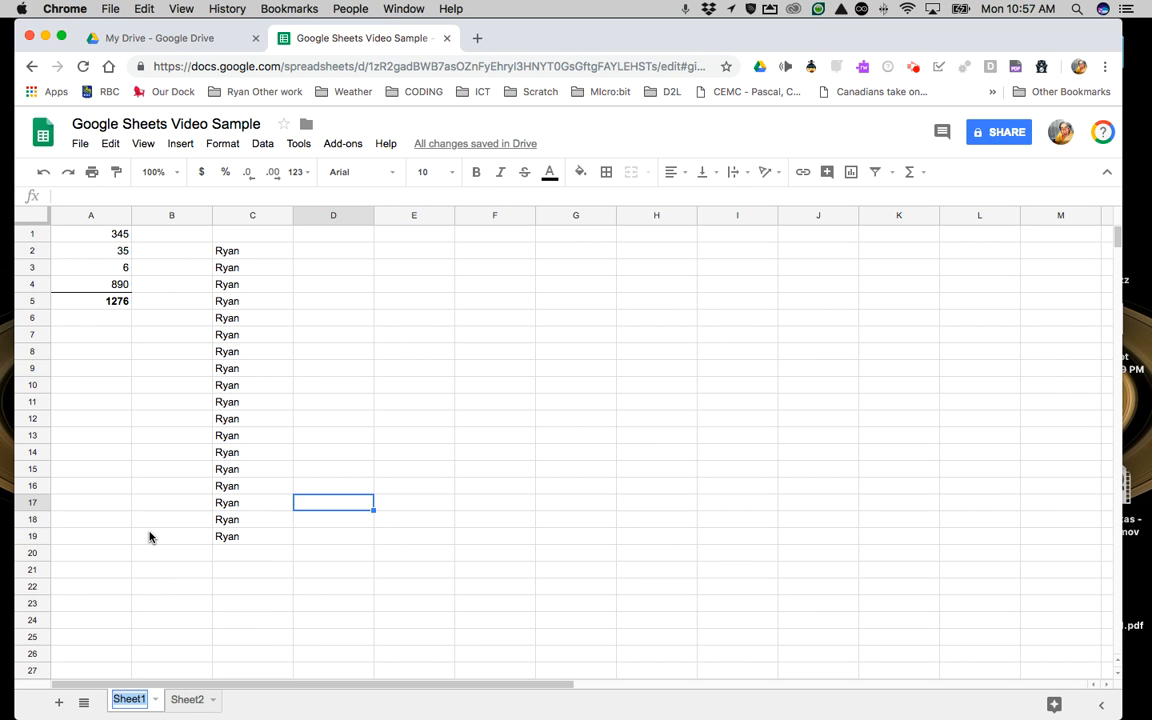
text(R)
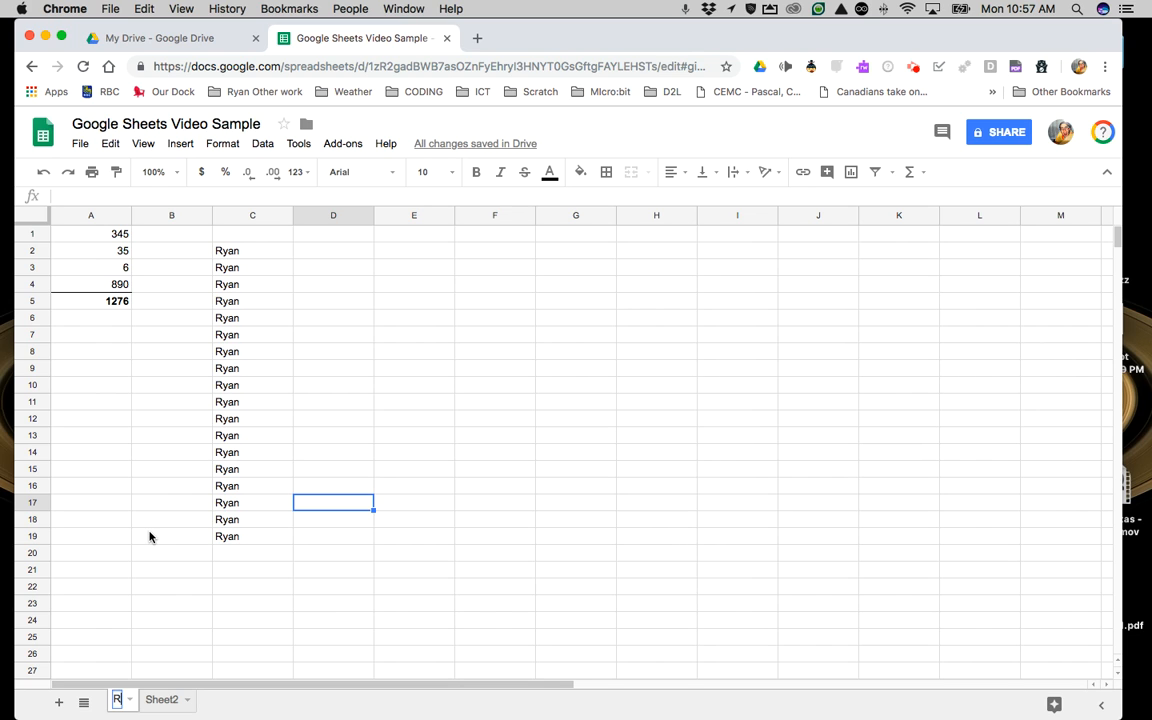
text(yan's First Sheet)
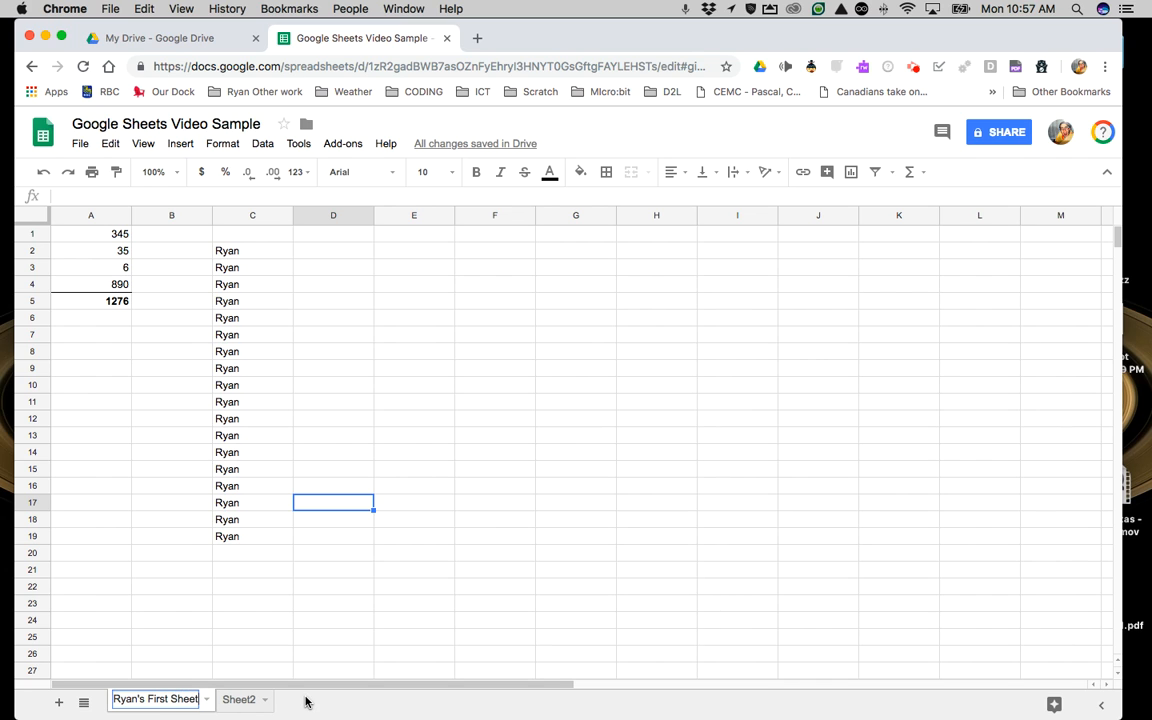
key(Return)
Step: Rename Sheet2 as Student Data
click(263, 701)
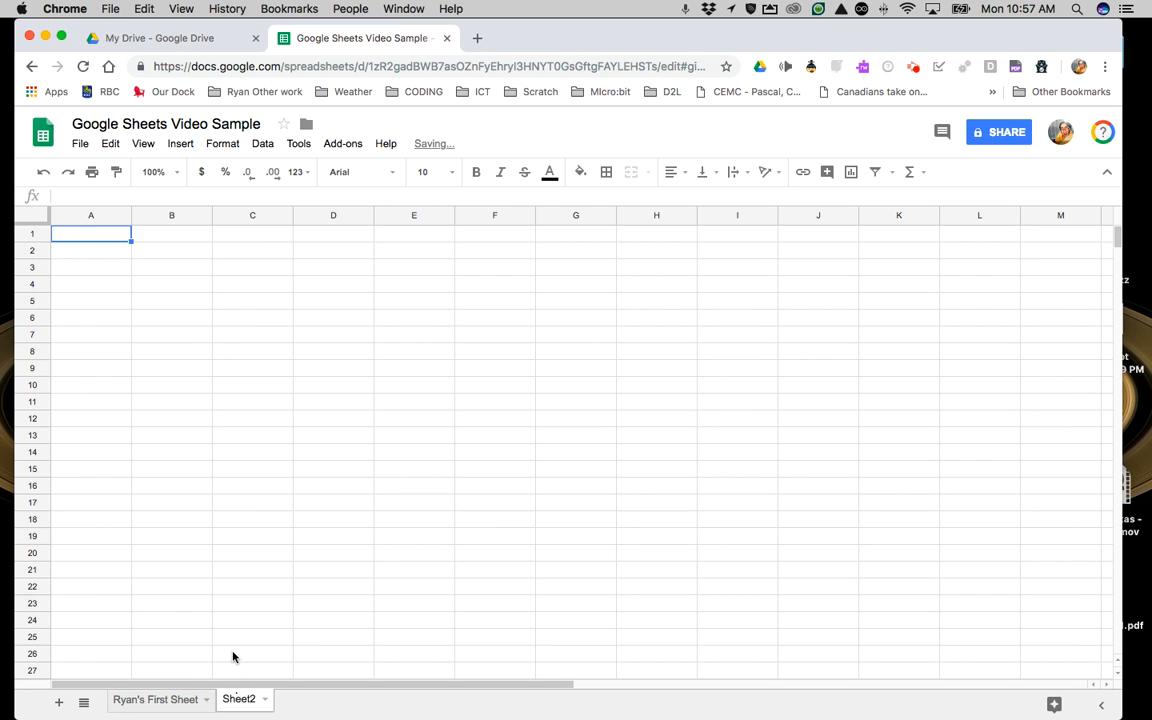
mouse_move(268, 706)
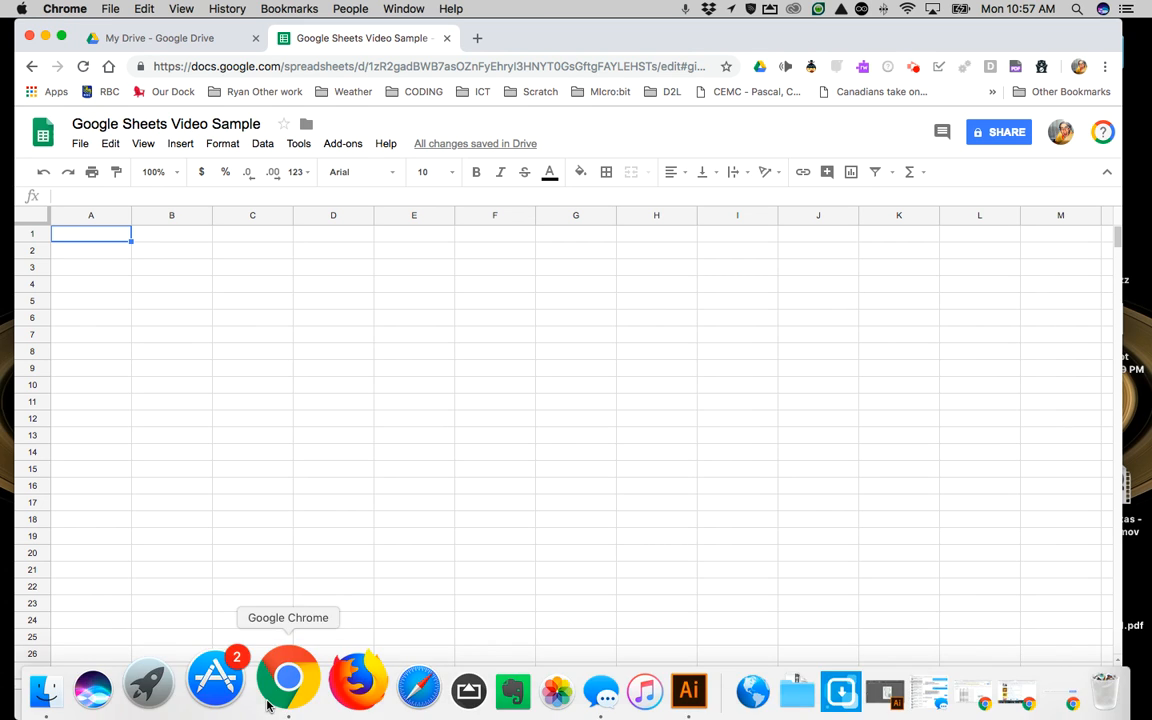
click(265, 696)
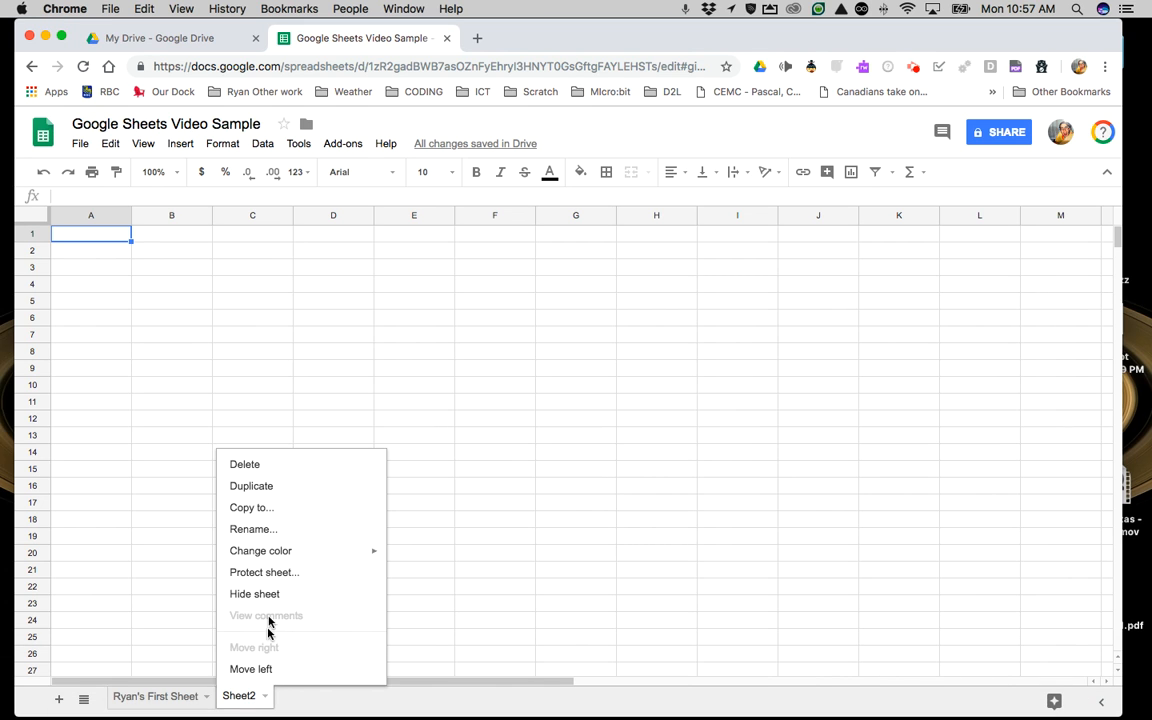
click(264, 529)
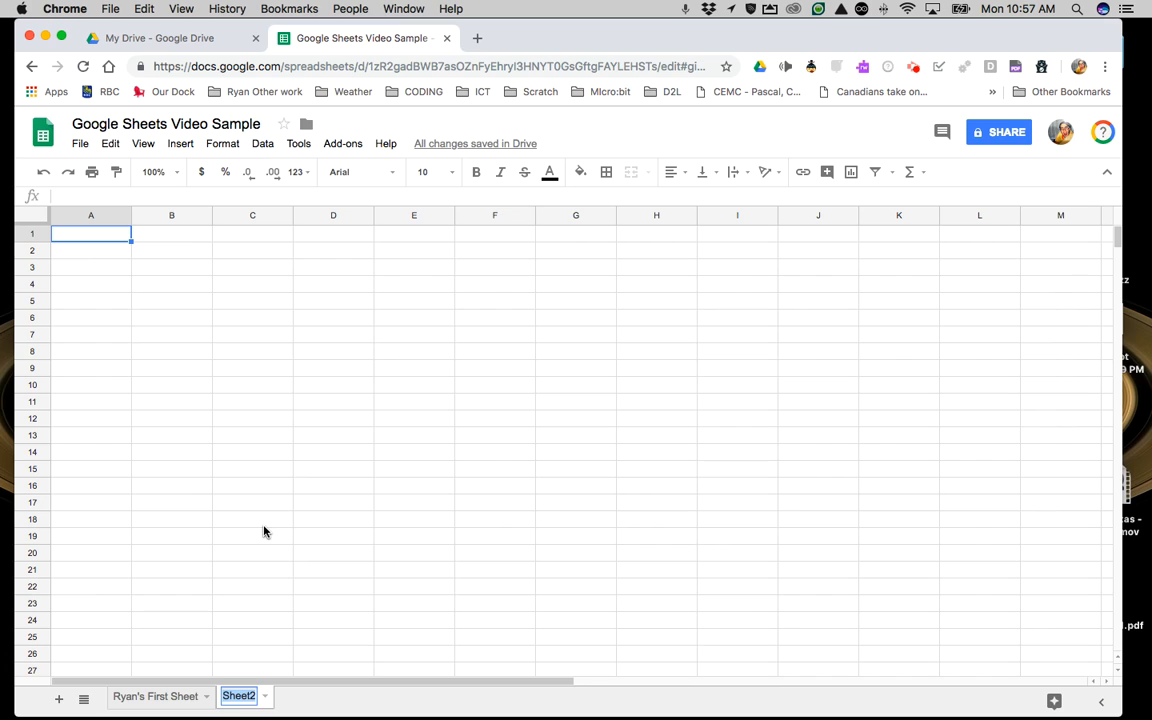
text(Th)
key(BackSpace)
key(BackSpace)
text(Student Data)
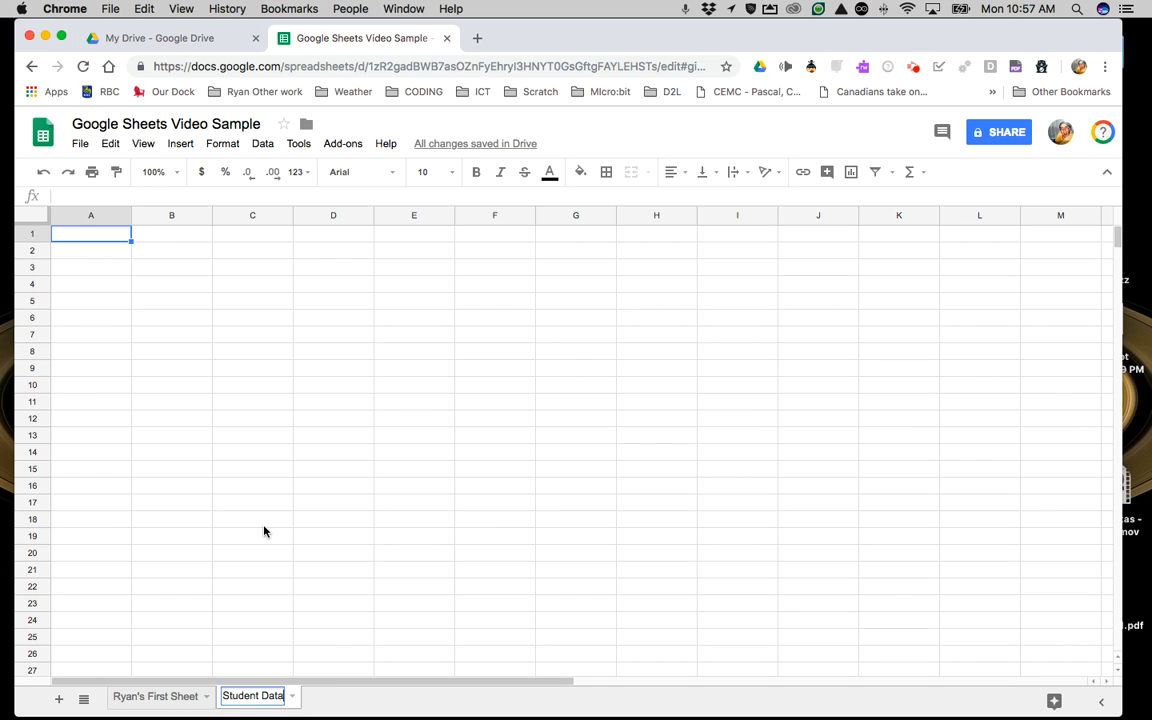
click(200, 590)
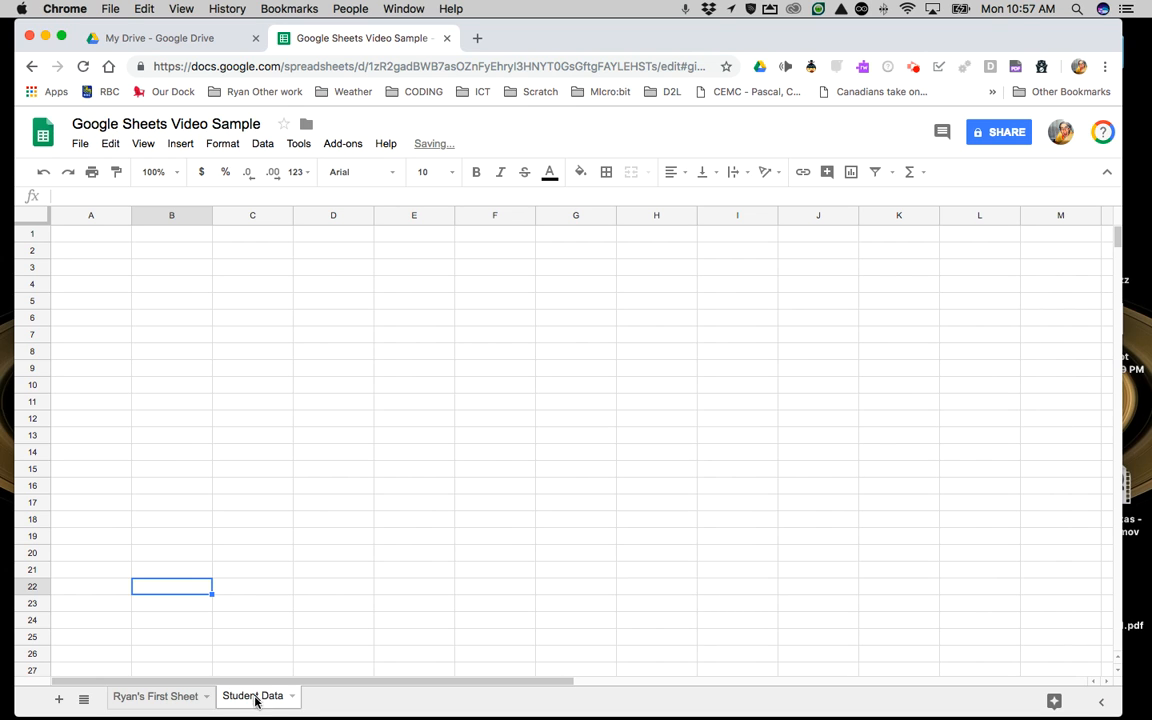
Step: Set the tab color of the first sheet to red
click(190, 696)
click(228, 696)
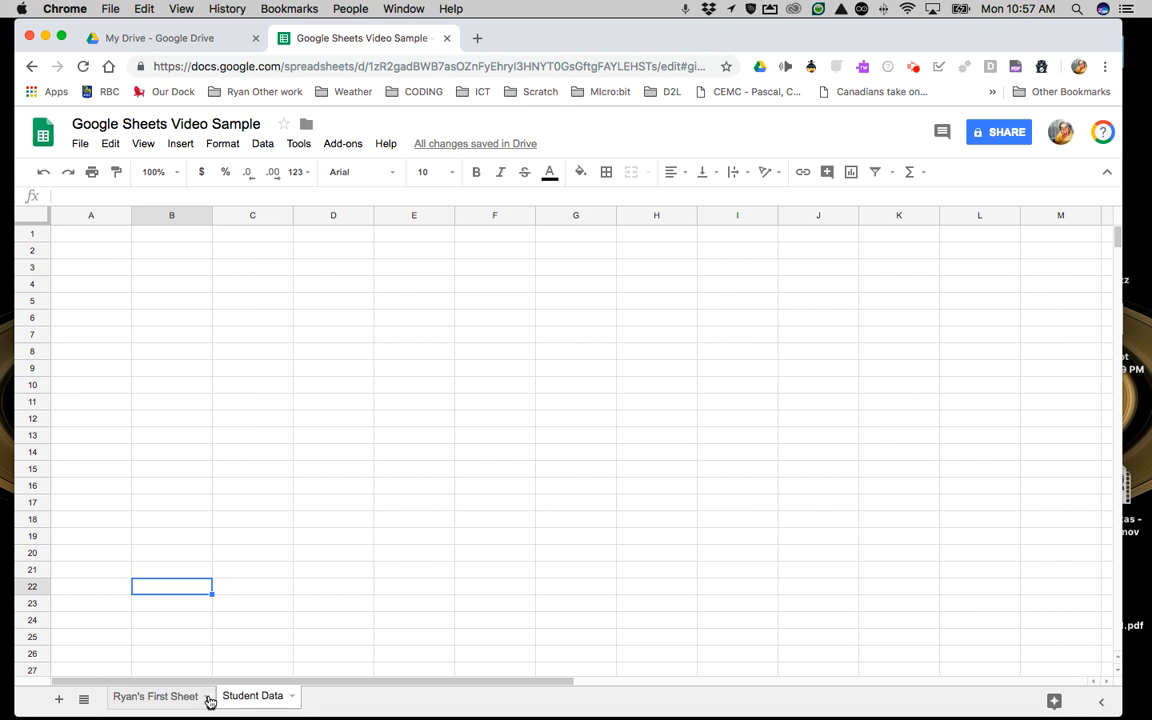
click(207, 700)
click(207, 699)
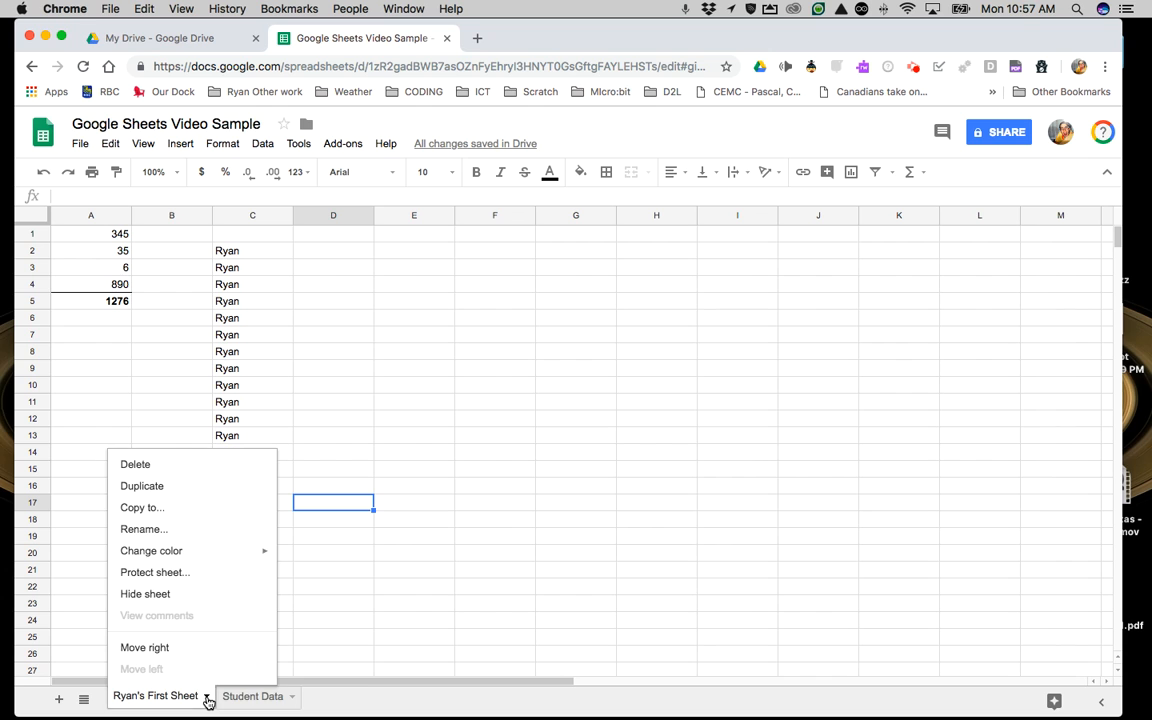
mouse_move(208, 551)
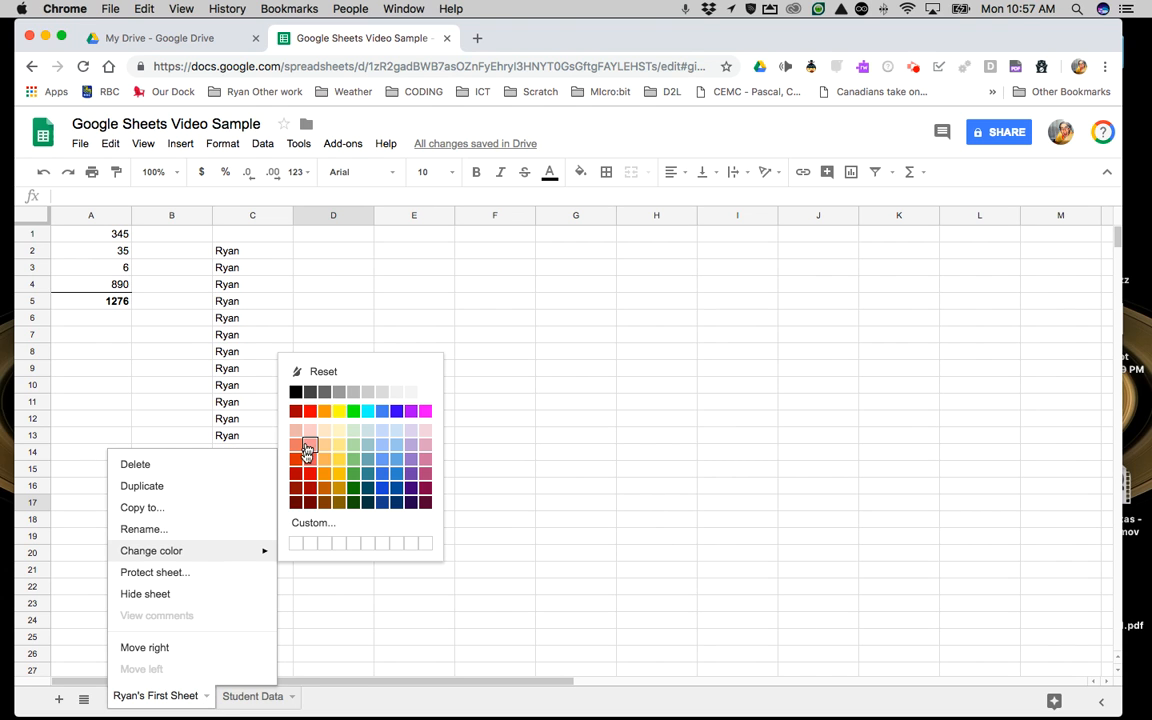
click(310, 418)
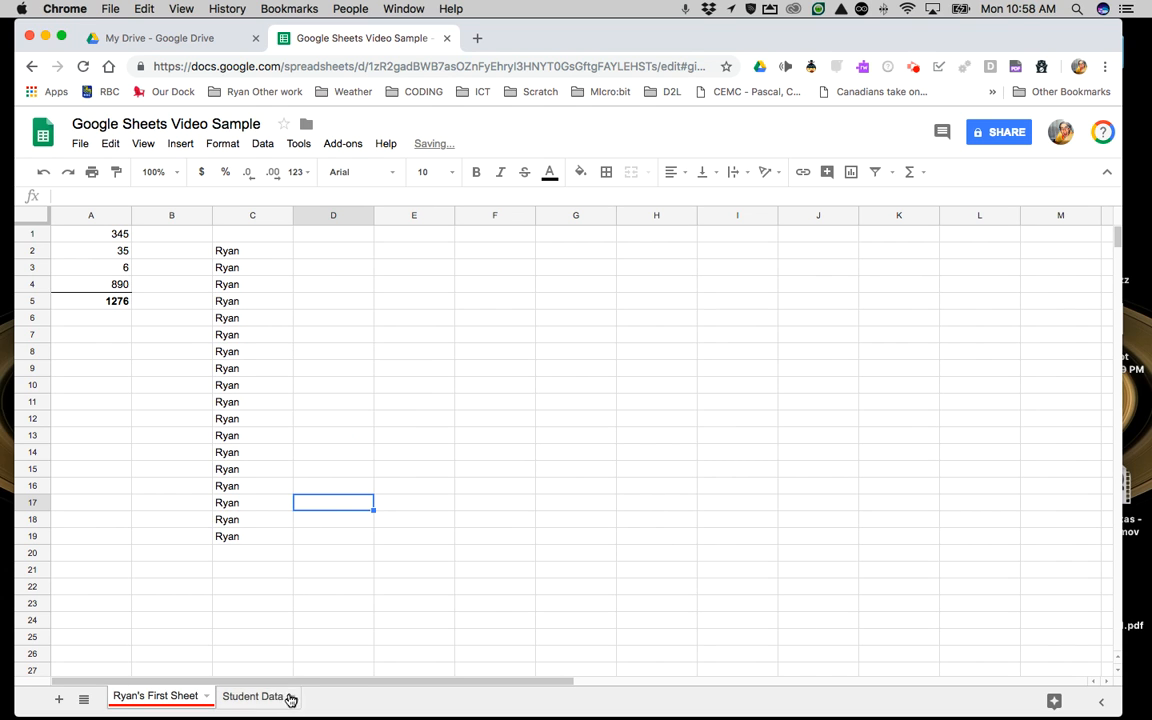
Step: Set the tab color of the Student Data sheet to magenta
click(290, 698)
click(293, 699)
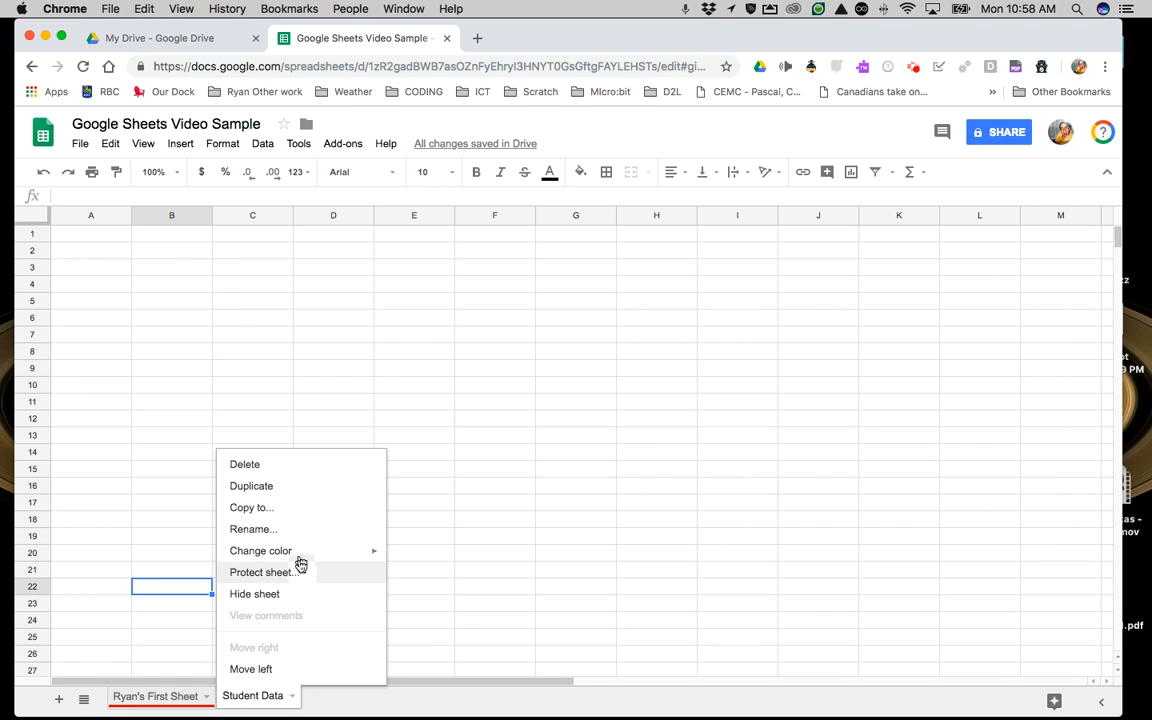
mouse_move(301, 550)
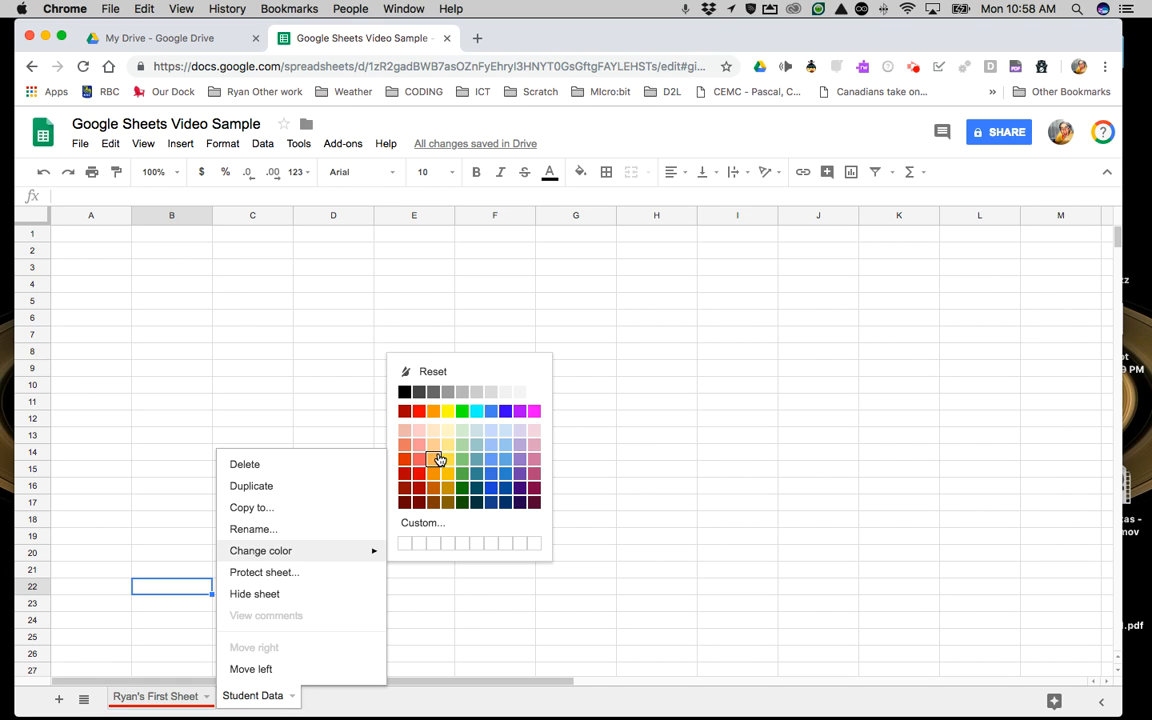
click(534, 411)
click(450, 541)
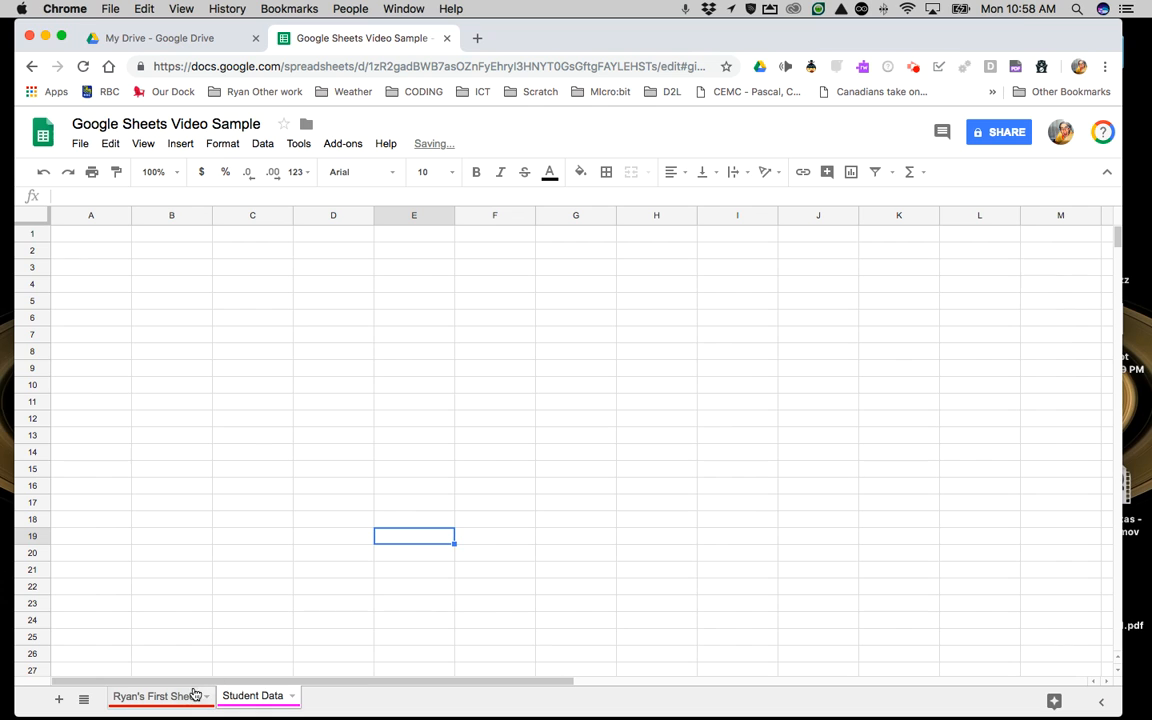
click(140, 553)
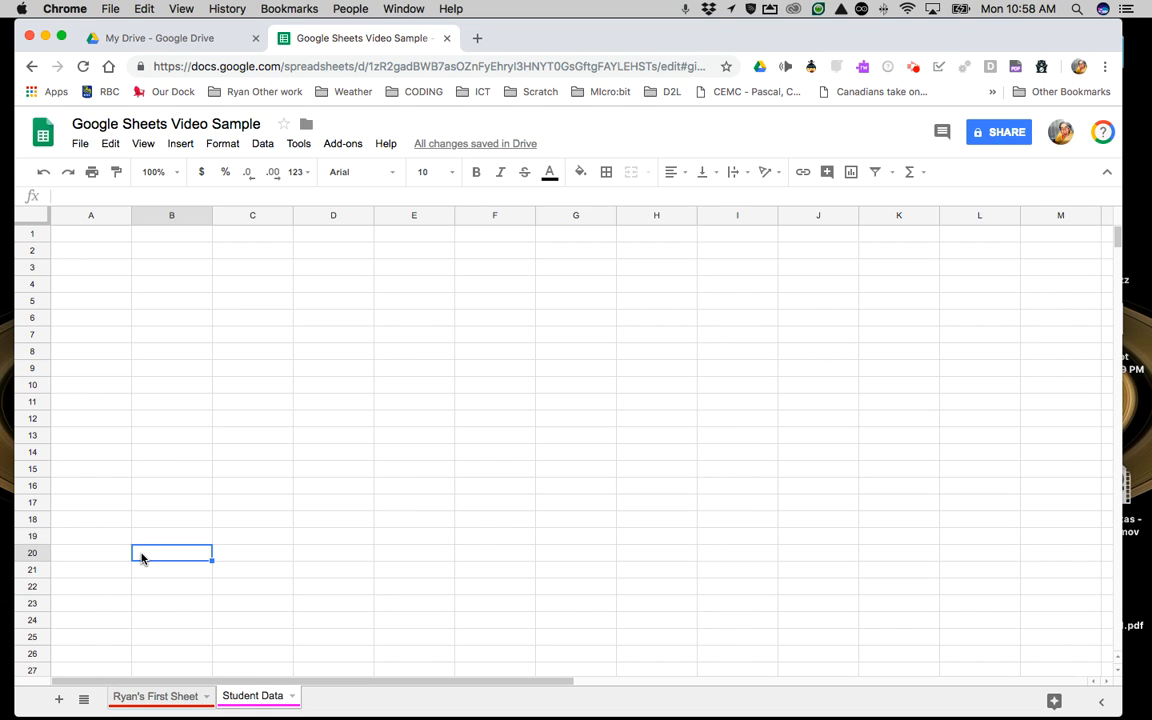
Step: On the first sheet, insert a column chart of A1:A4 and move it beside the names in column C
click(132, 698)
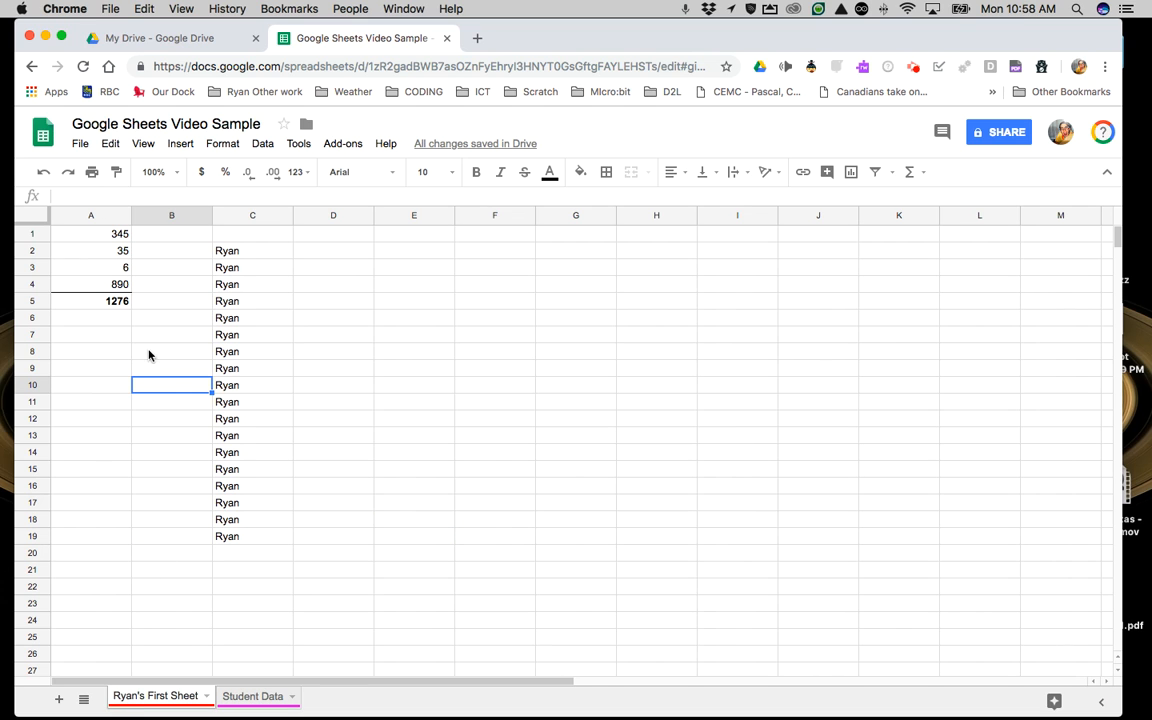
drag(99, 239, 94, 290)
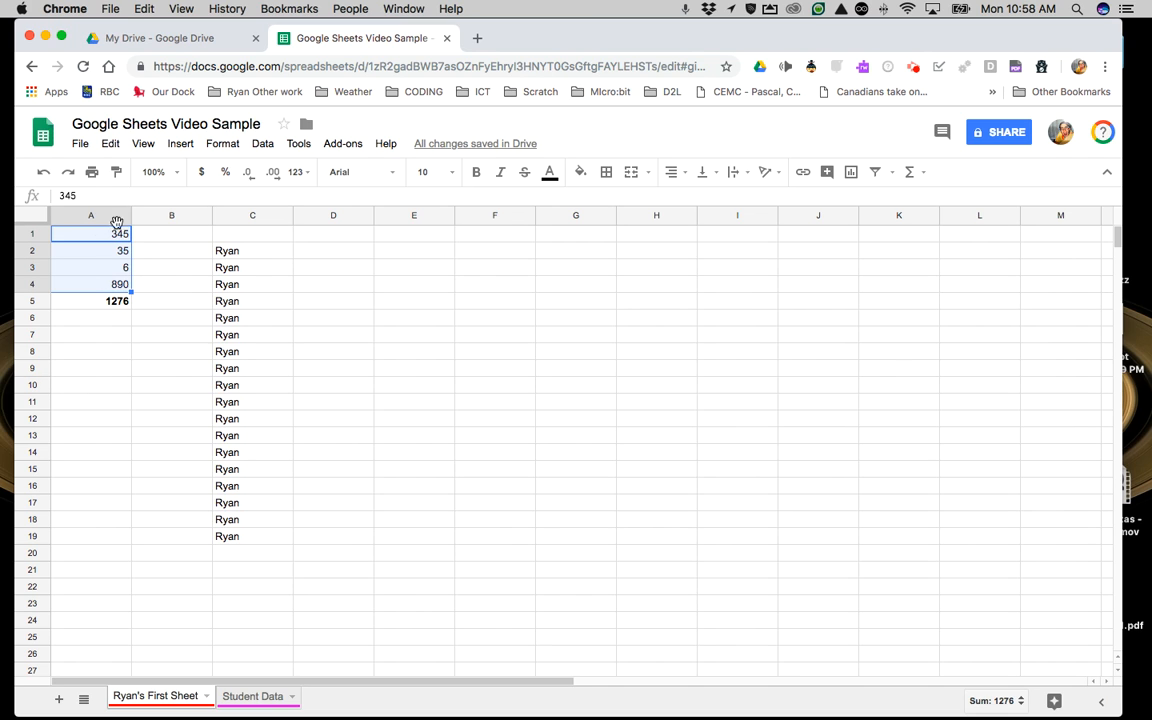
click(174, 145)
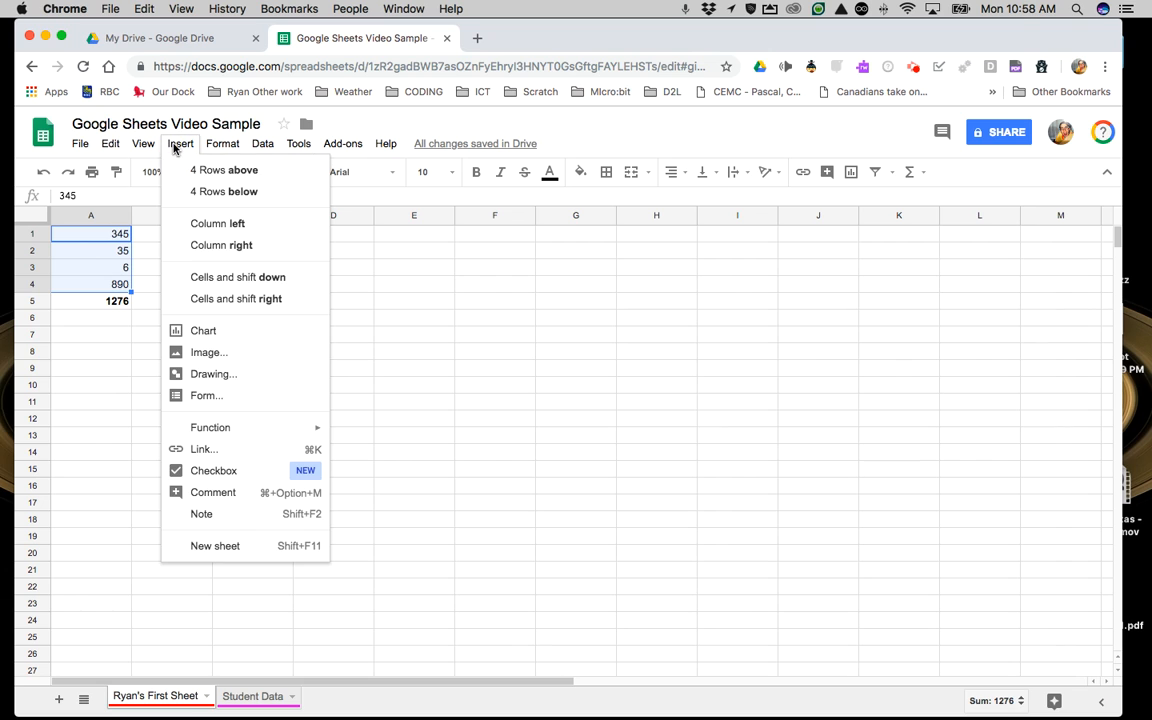
click(195, 331)
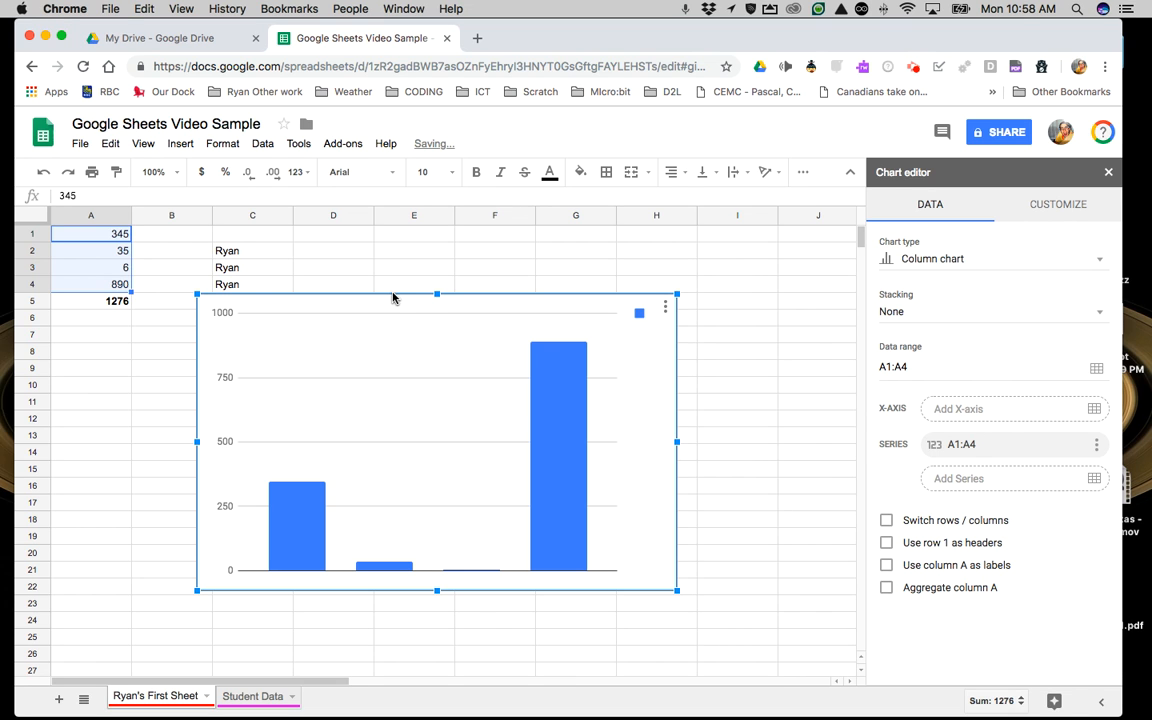
drag(383, 314, 470, 300)
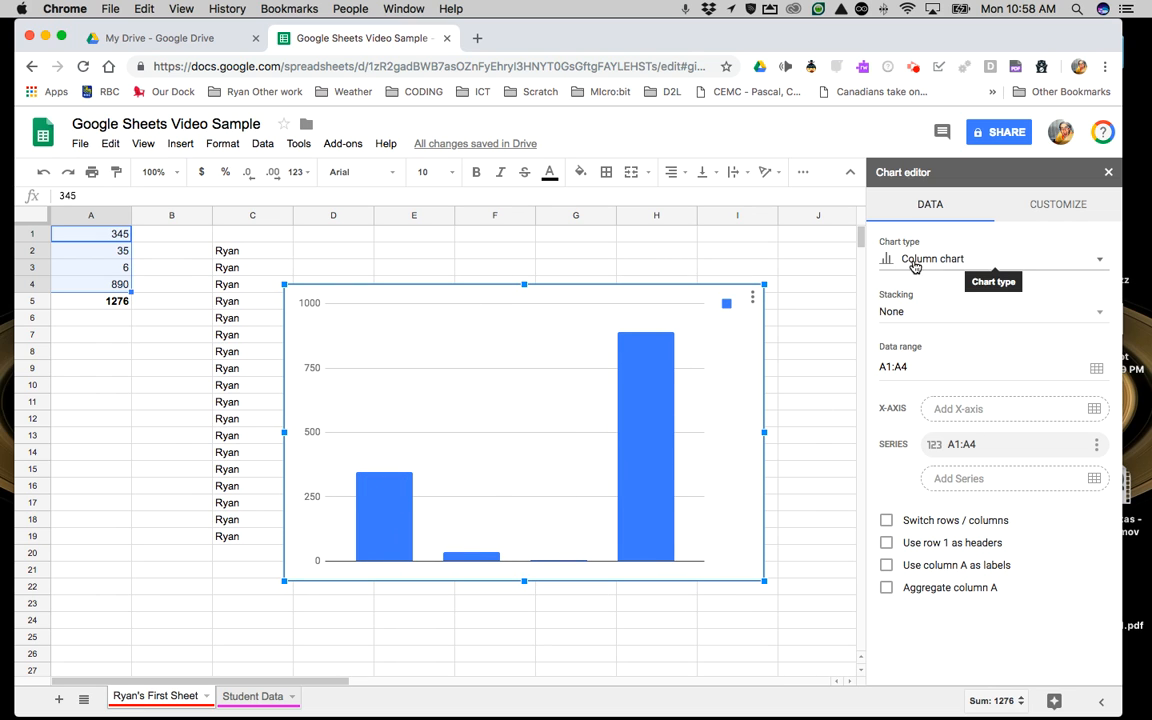
Step: Change the chart type to a pie chart, leaving its label range unset
click(1093, 264)
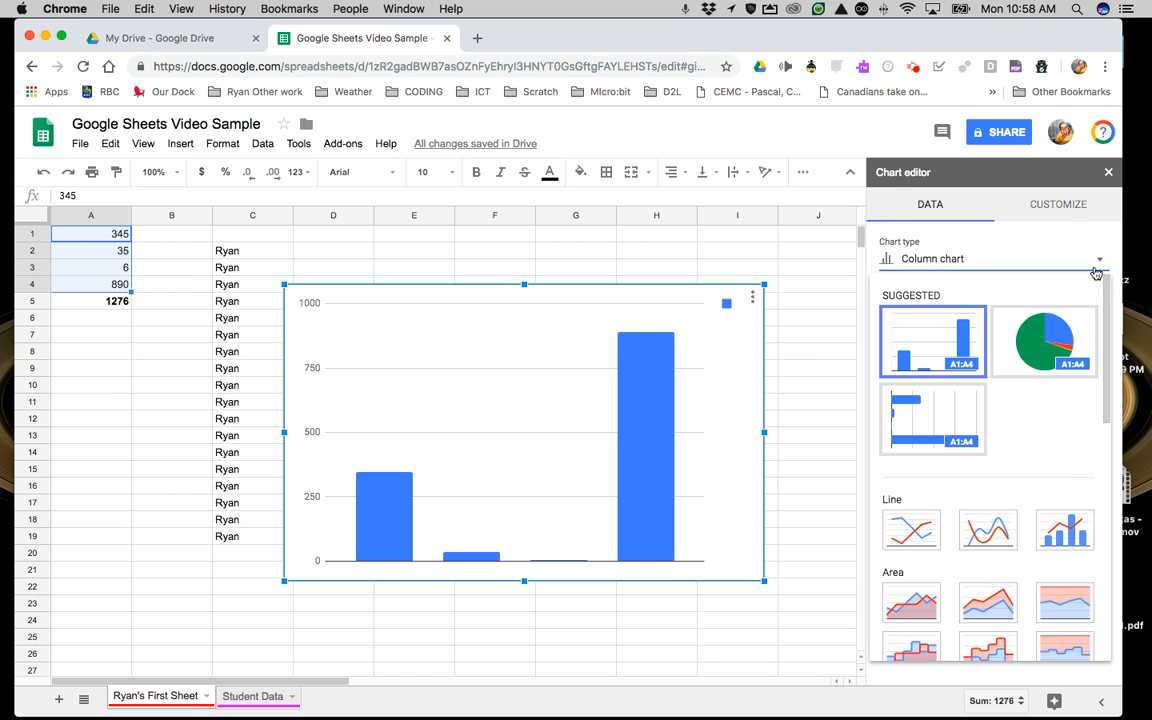
click(1049, 343)
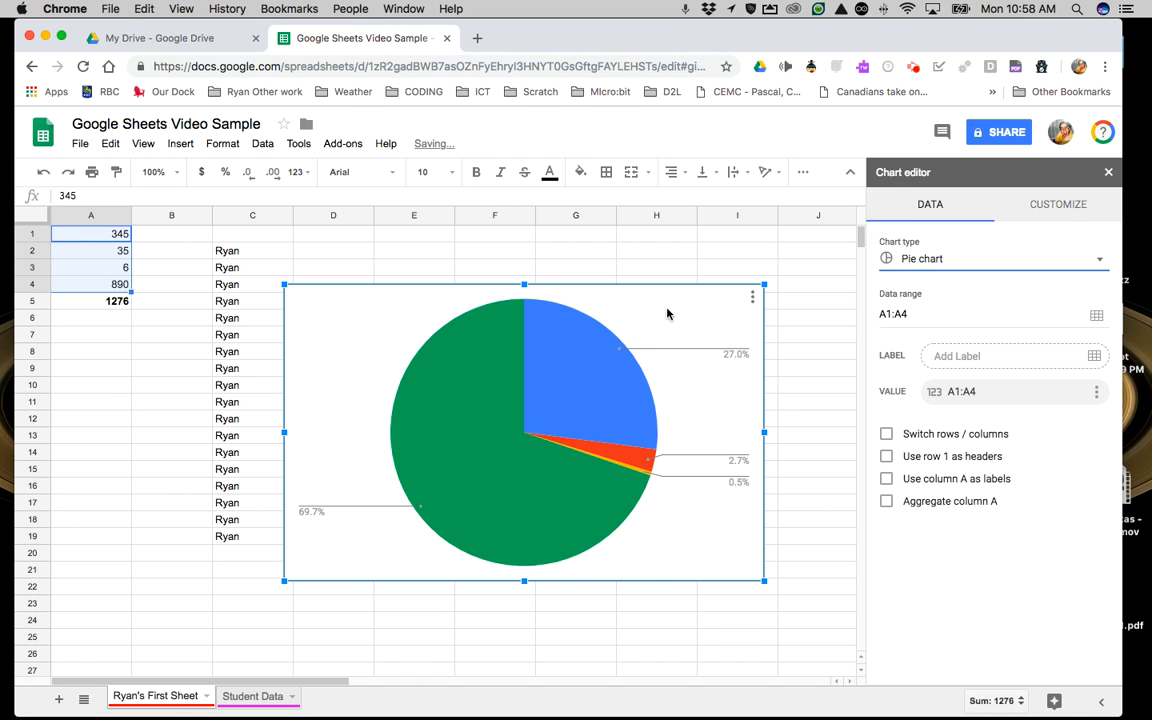
click(946, 358)
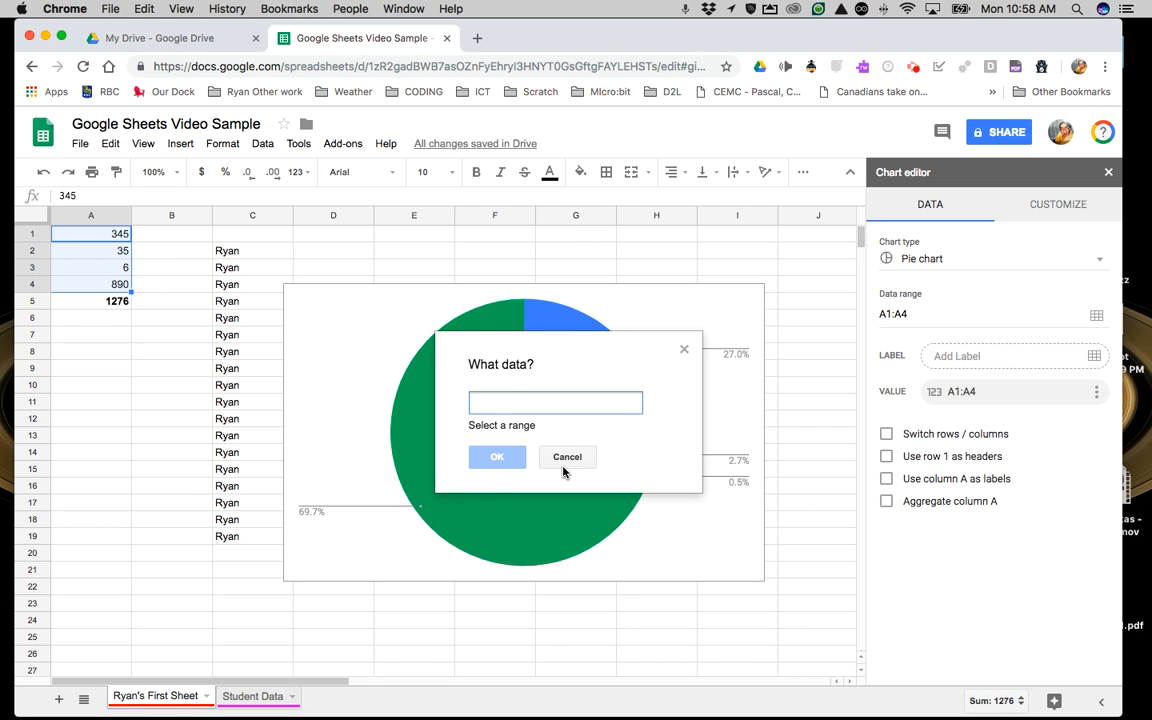
click(566, 460)
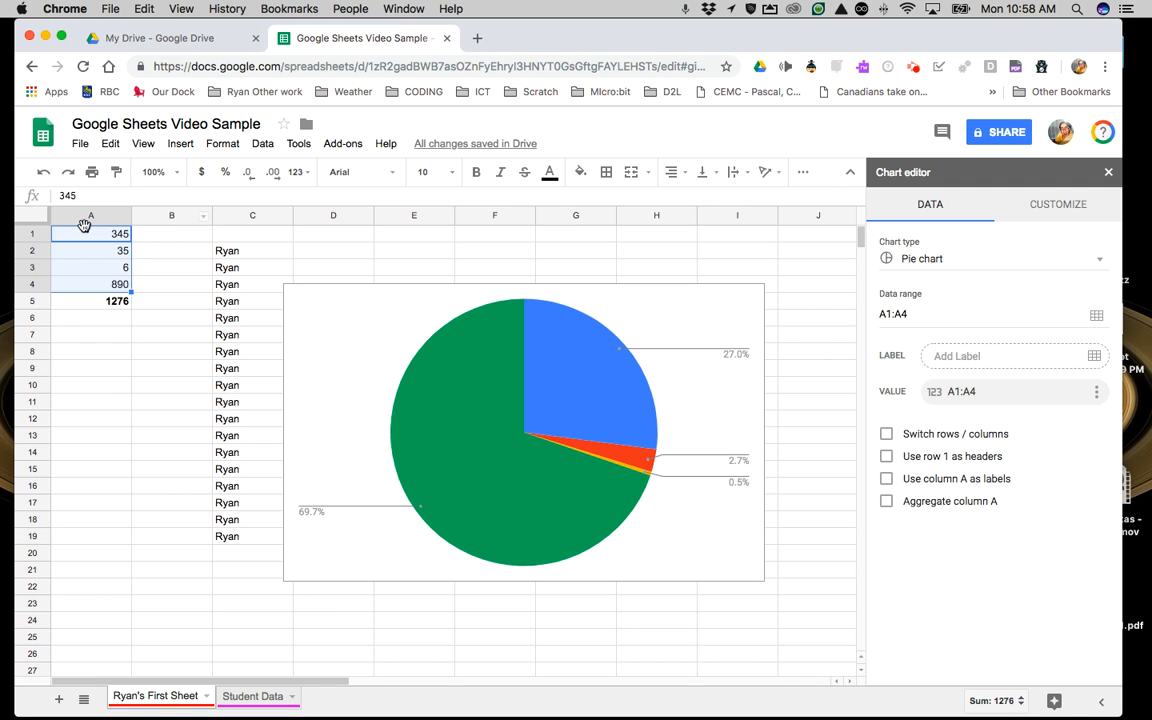
Step: Close the chart editor and move the pie chart away from the names in column C, starting near column E
click(692, 311)
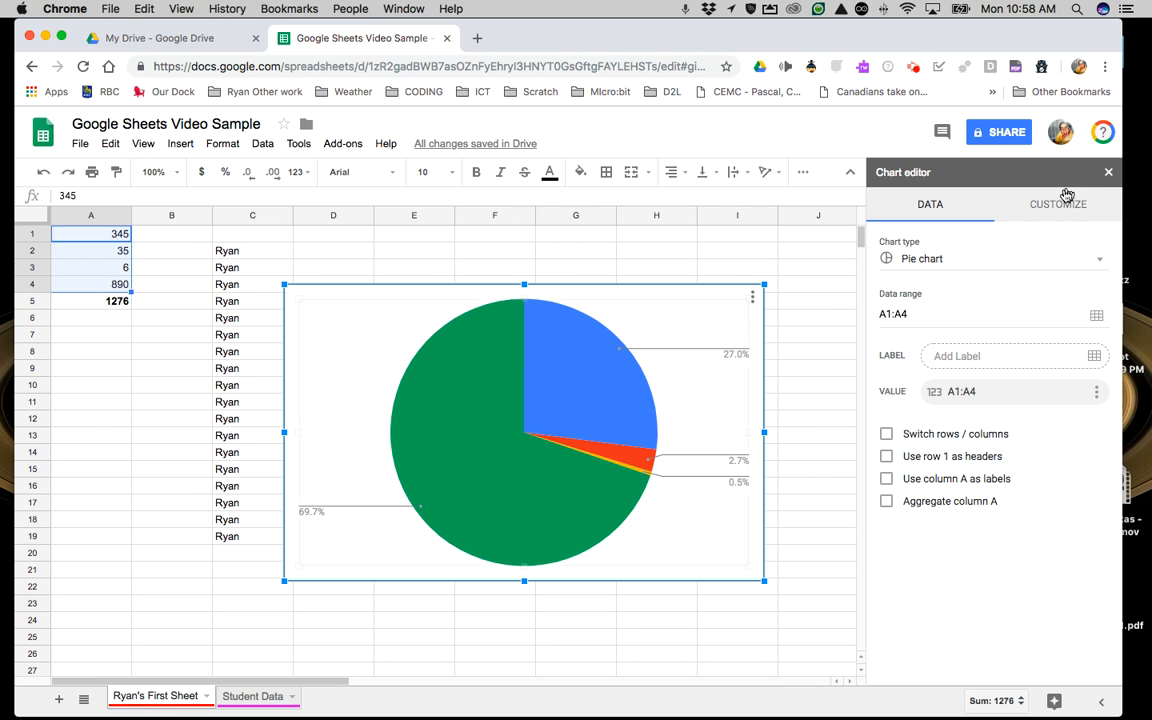
click(1109, 173)
drag(672, 297, 759, 275)
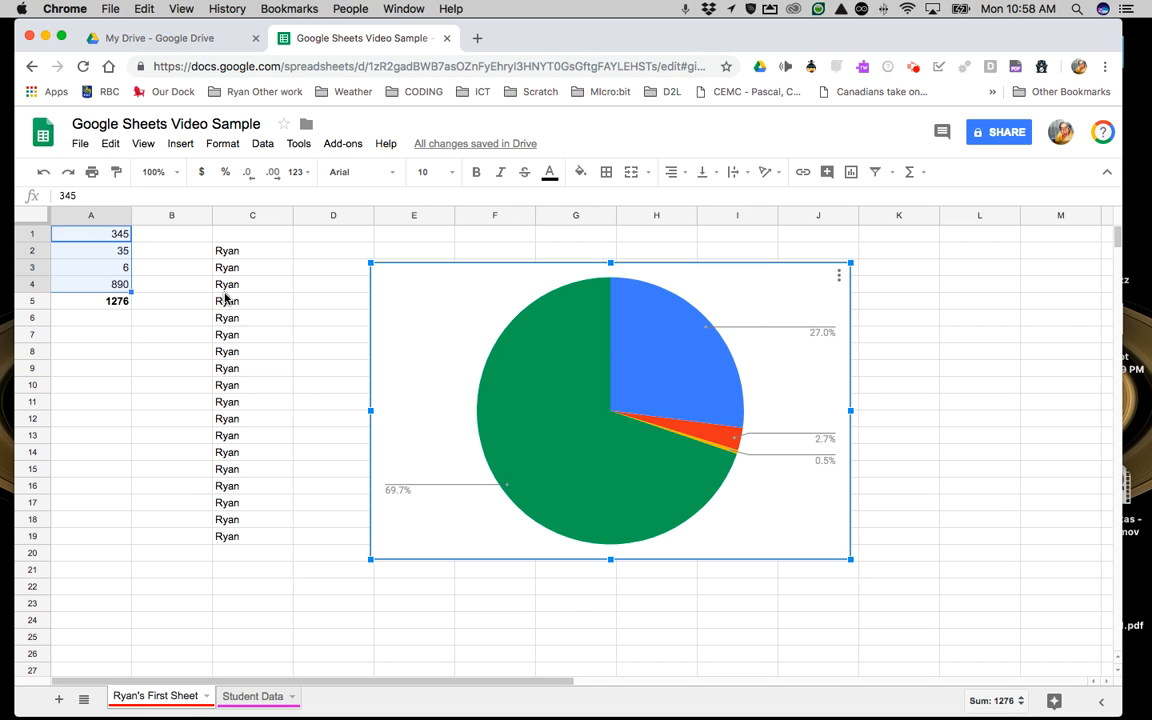
click(165, 287)
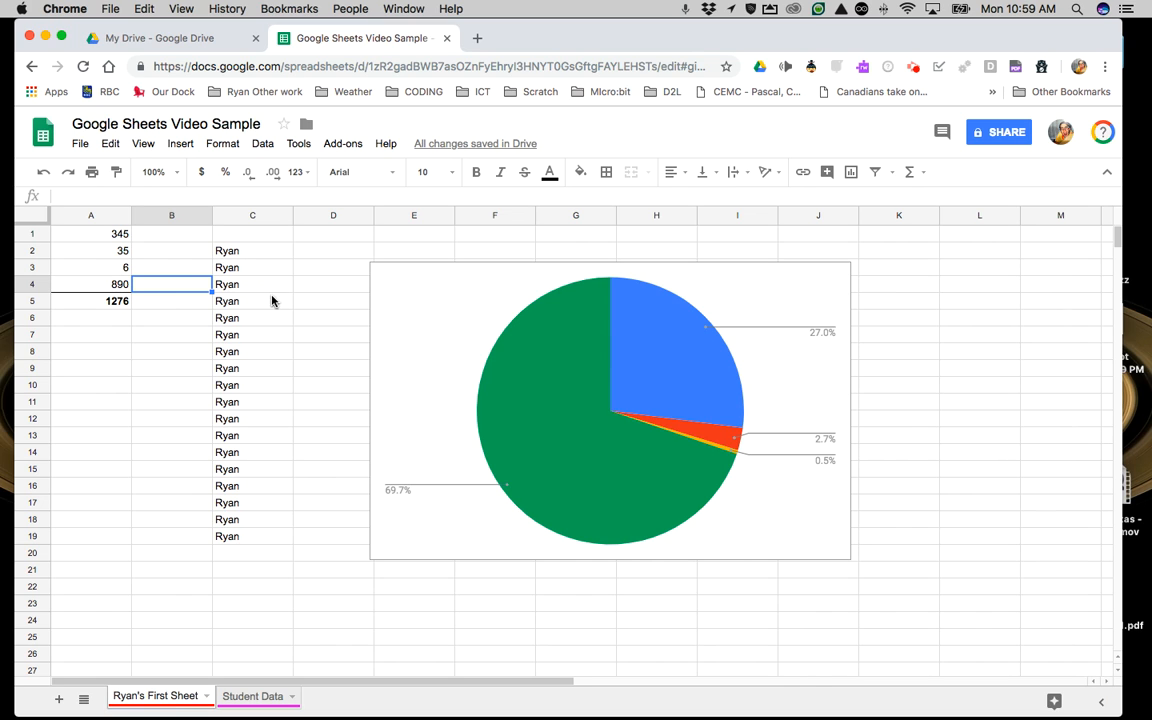
Step: Select A1:A3 and examine the sum, average, minimum, maximum and count in the quick summary
click(107, 238)
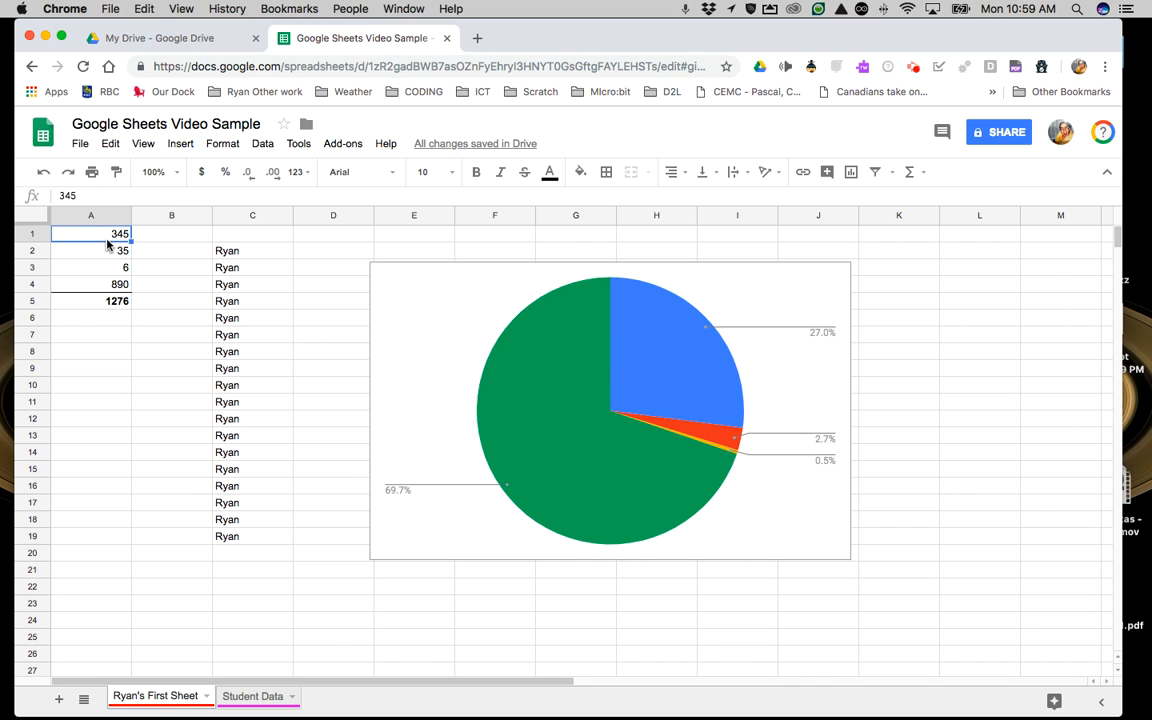
drag(107, 252, 105, 268)
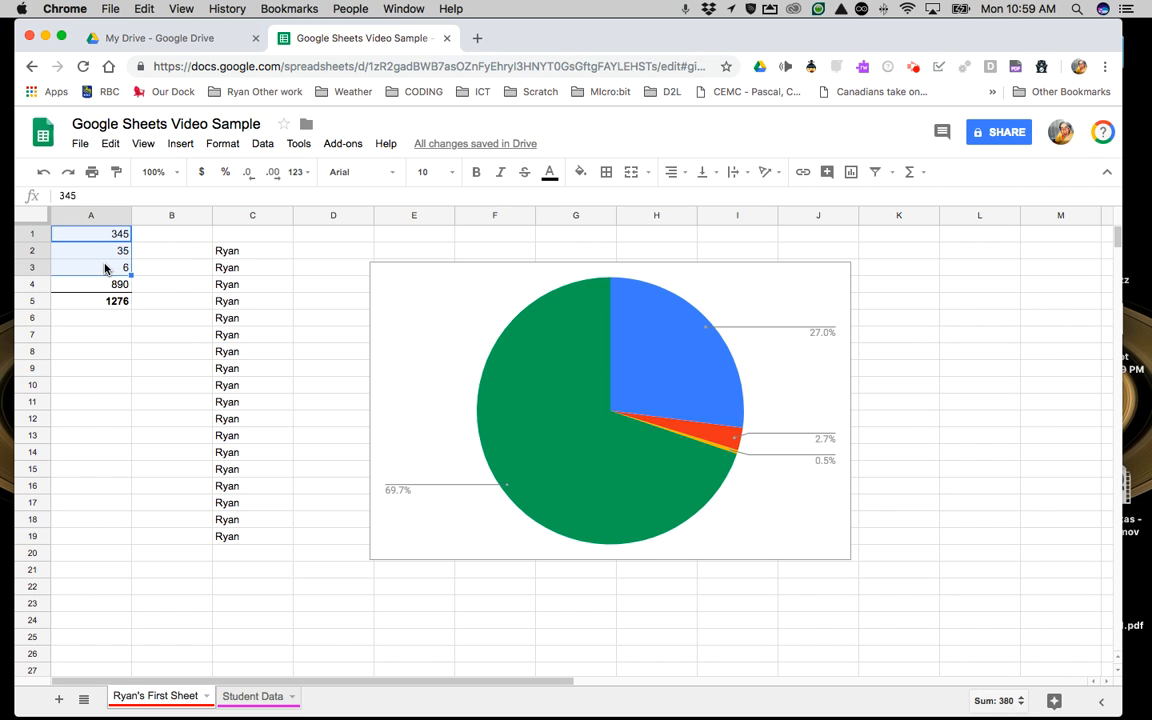
click(975, 701)
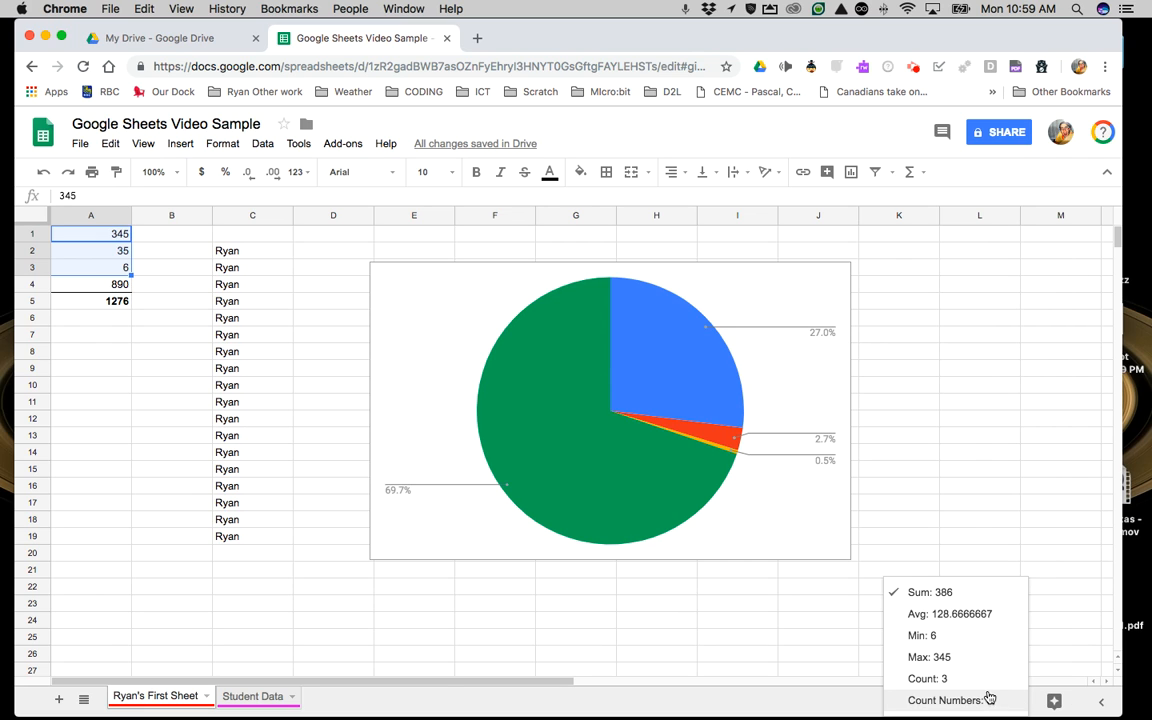
click(884, 692)
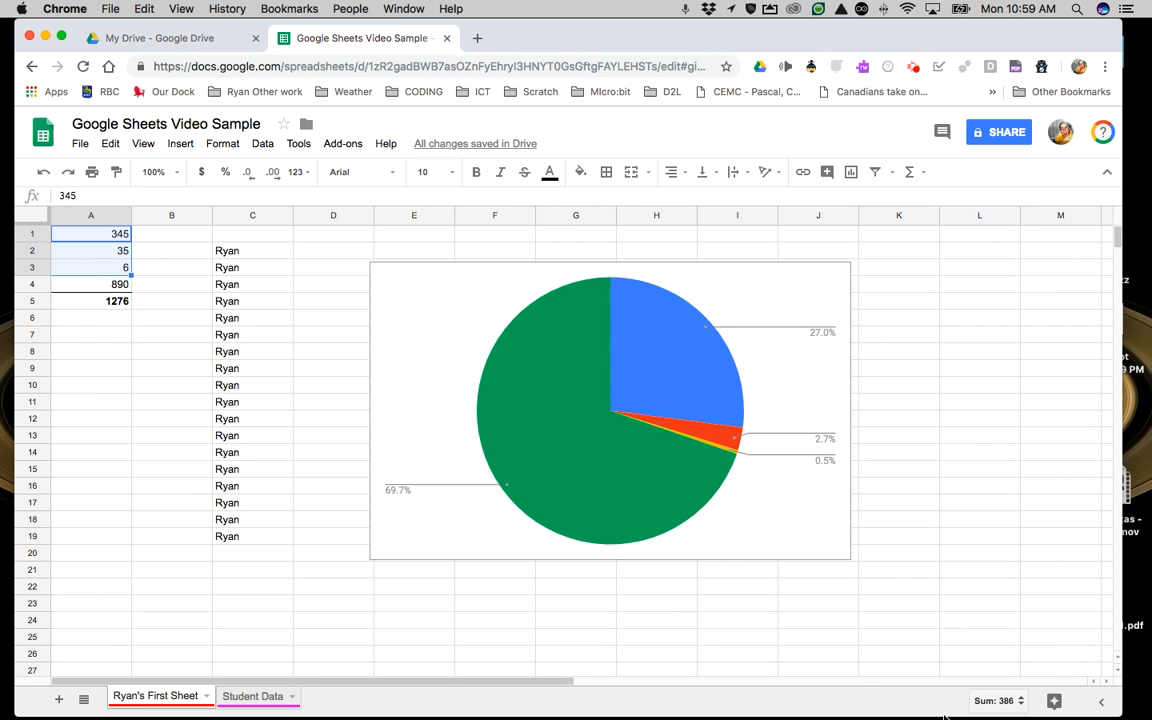
click(1008, 704)
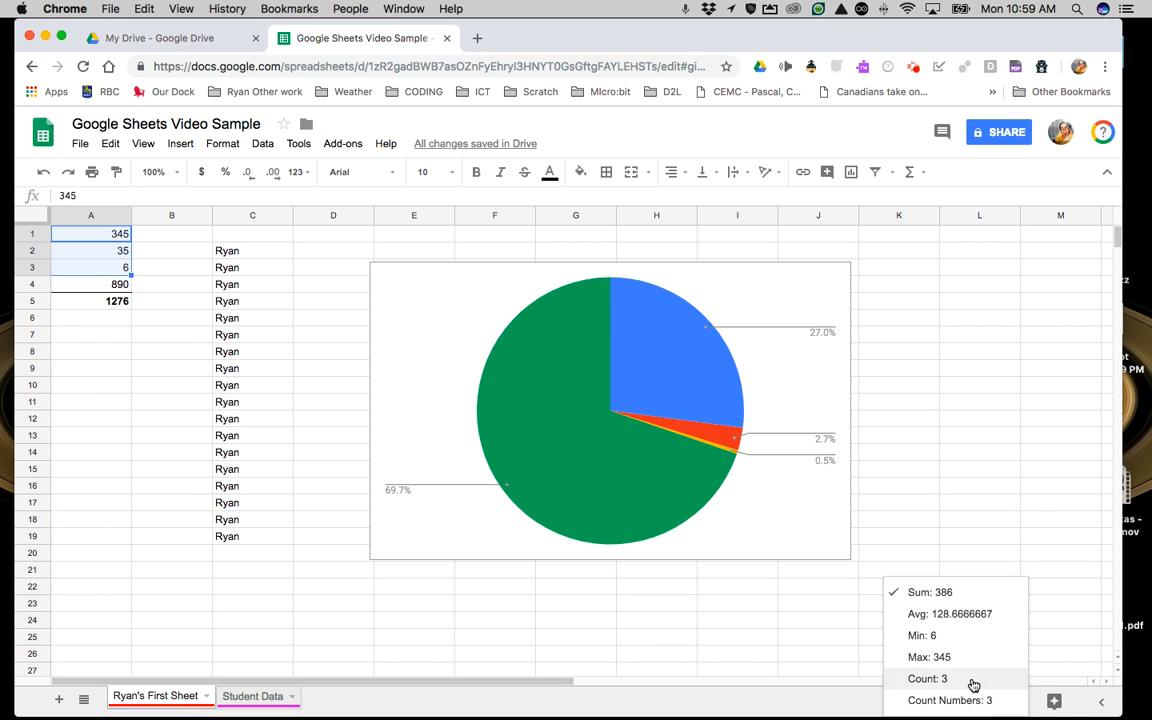
click(136, 266)
Step: Select A1:A4 and switch the quick summary to Count Numbers
drag(95, 236, 97, 283)
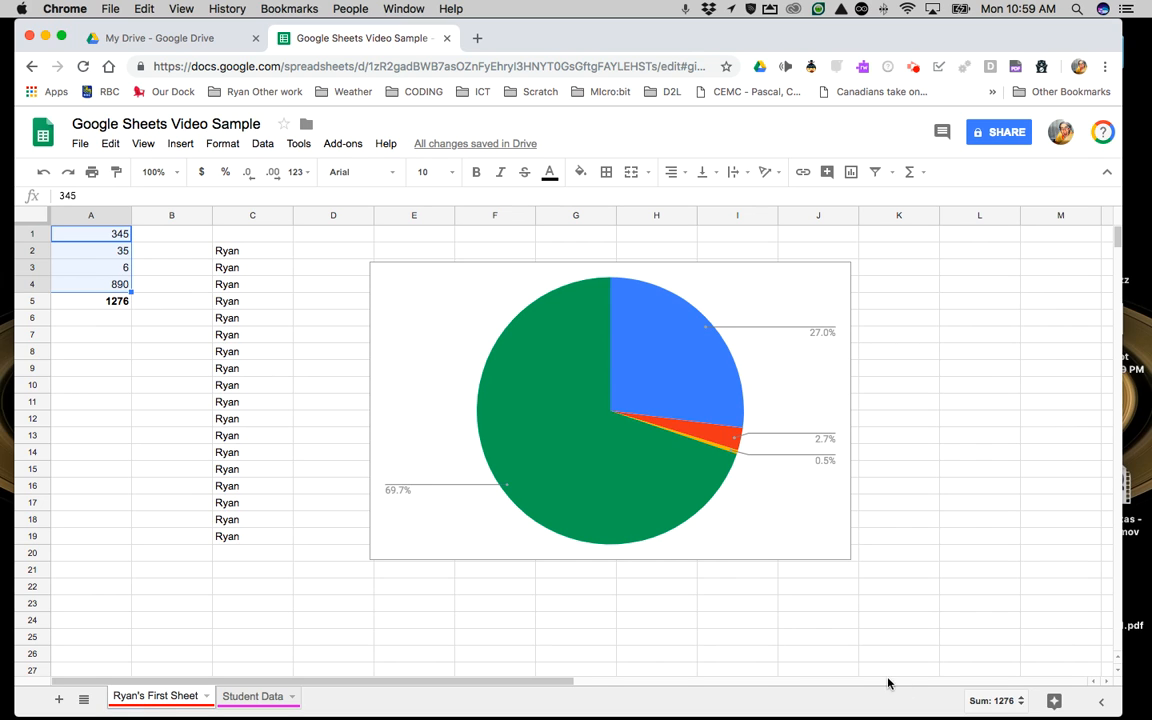
click(1023, 705)
click(1023, 705)
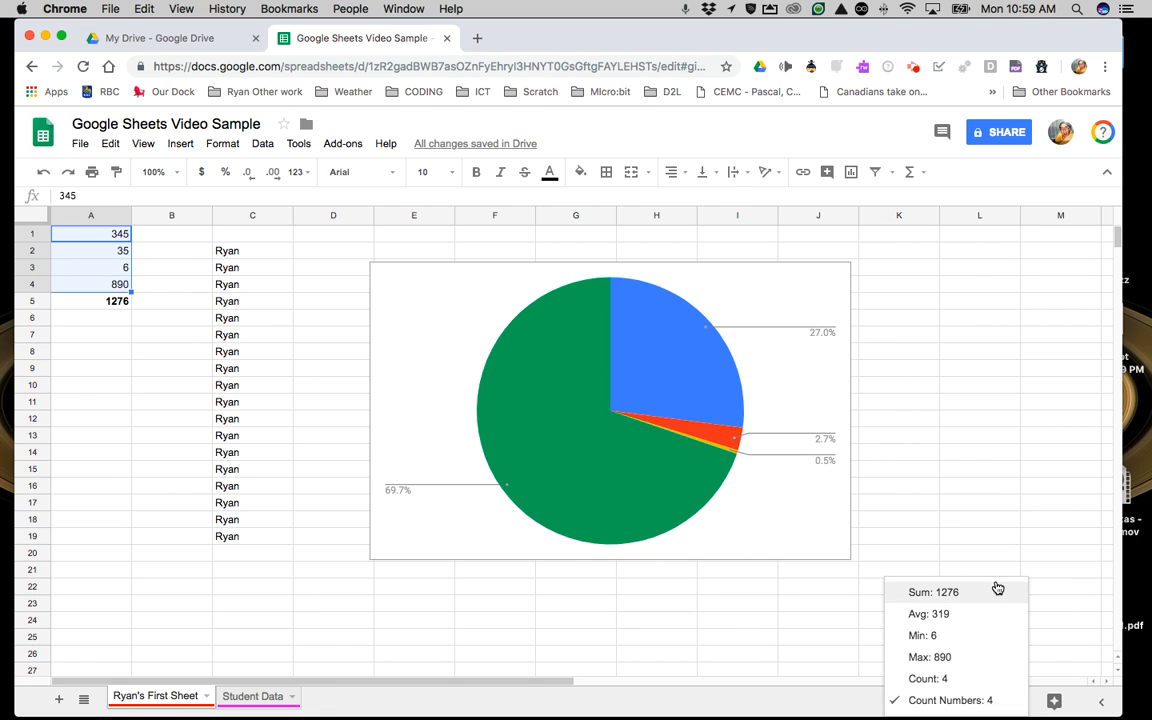
Step: Examine the statistics and suggested charts that Explore offers for the numbers in column A, and close it
click(1056, 703)
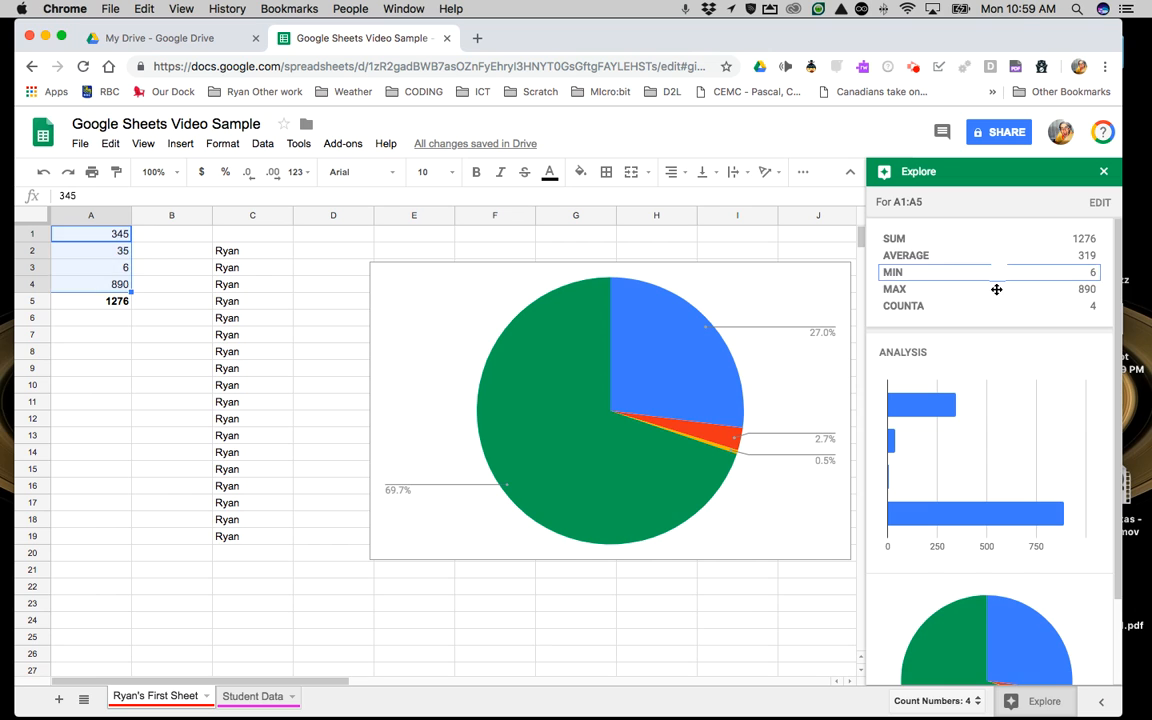
scroll(992, 450, down, 3)
scroll(930, 440, down, 1)
scroll(985, 510, up, 3)
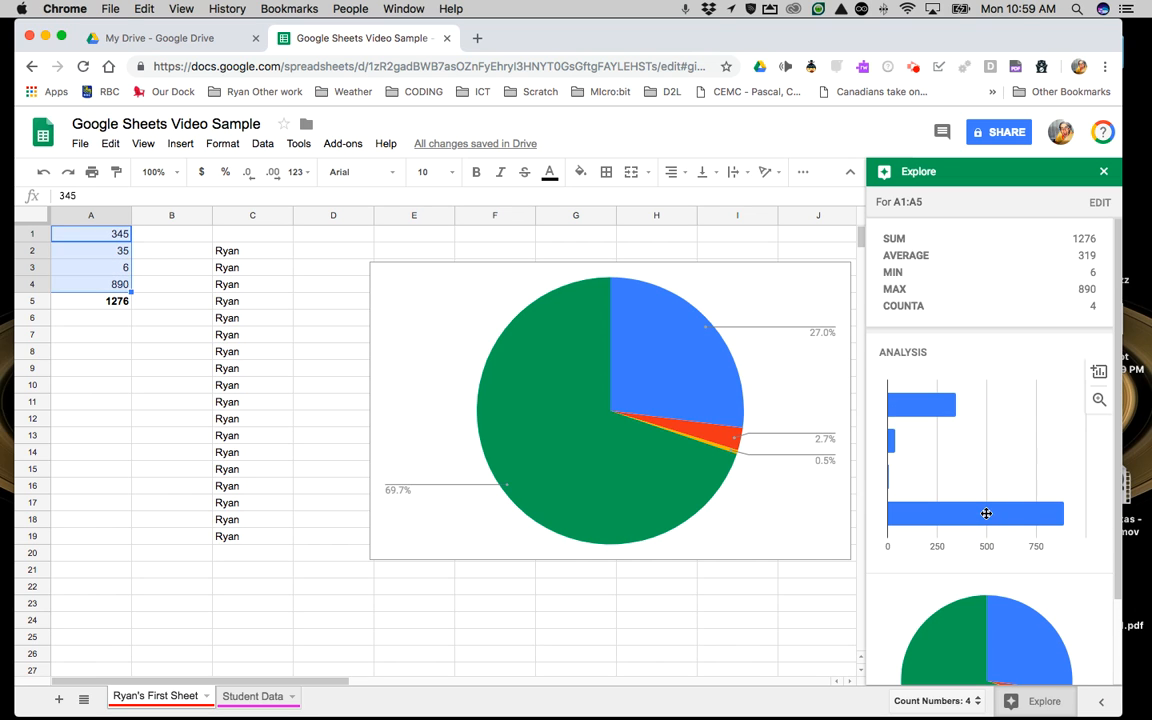
scroll(995, 478, down, 2)
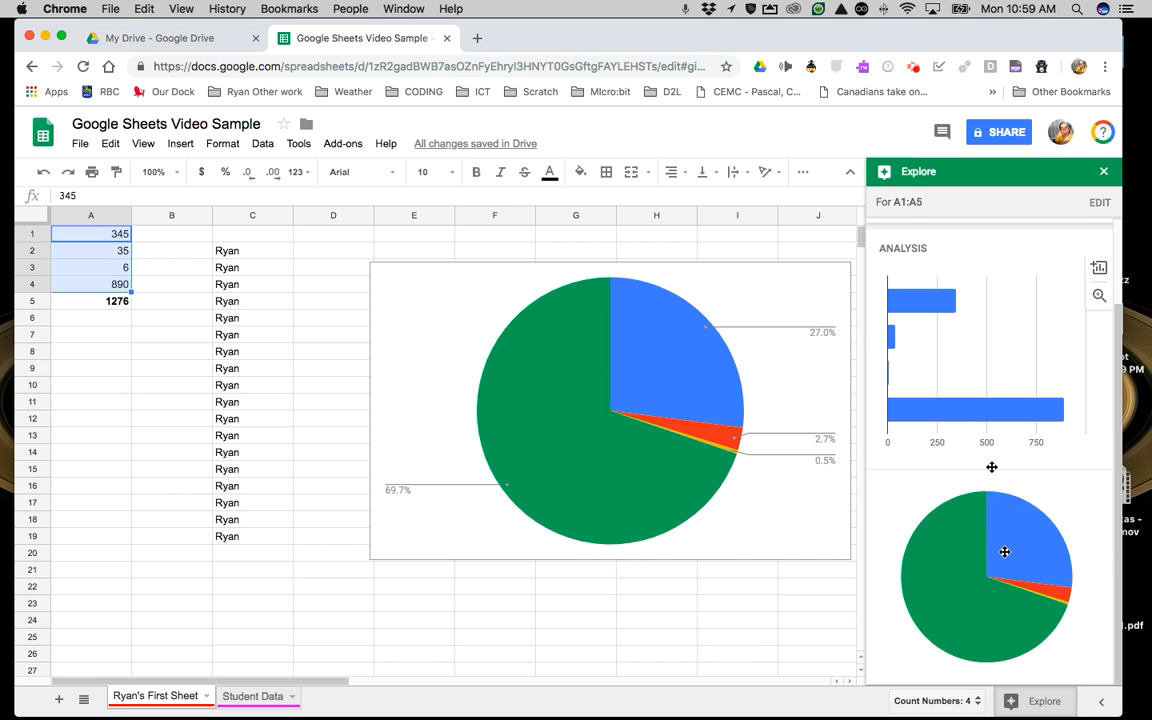
click(660, 638)
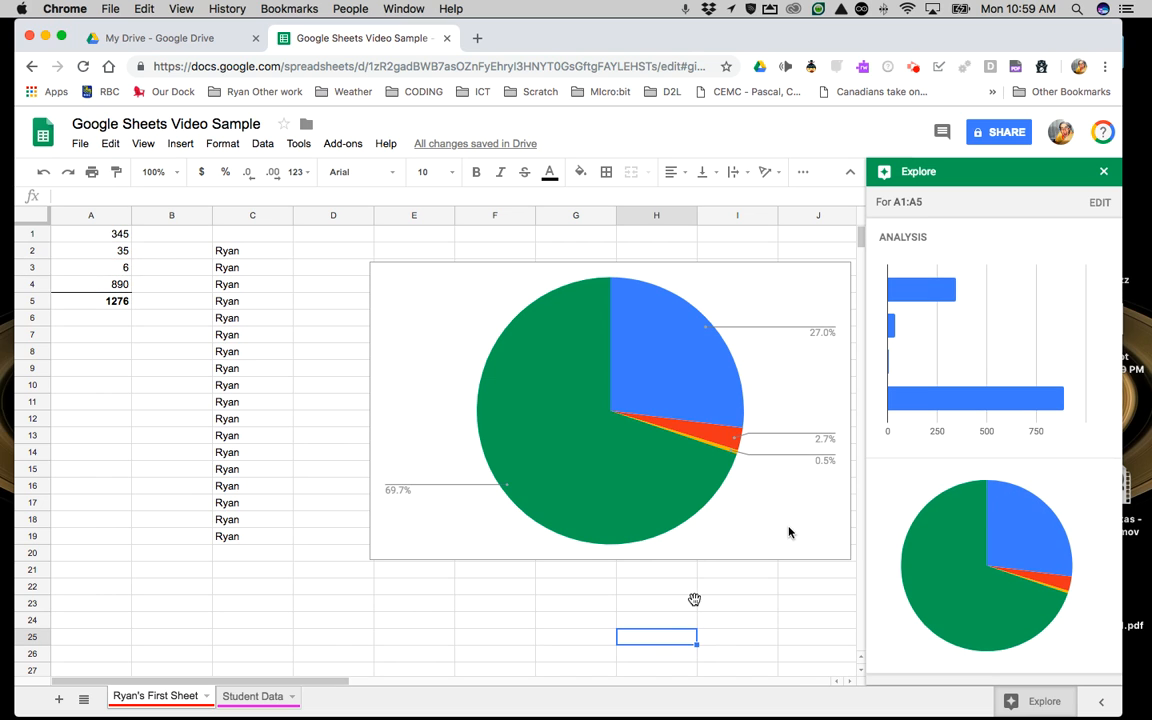
click(1104, 173)
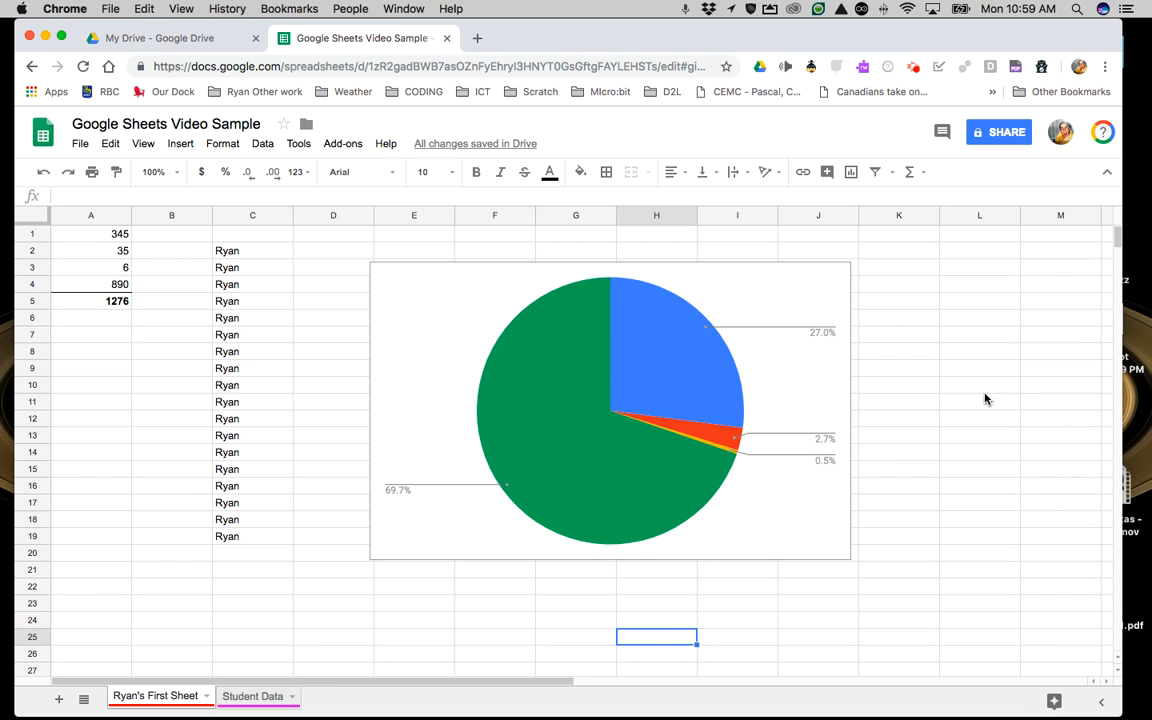